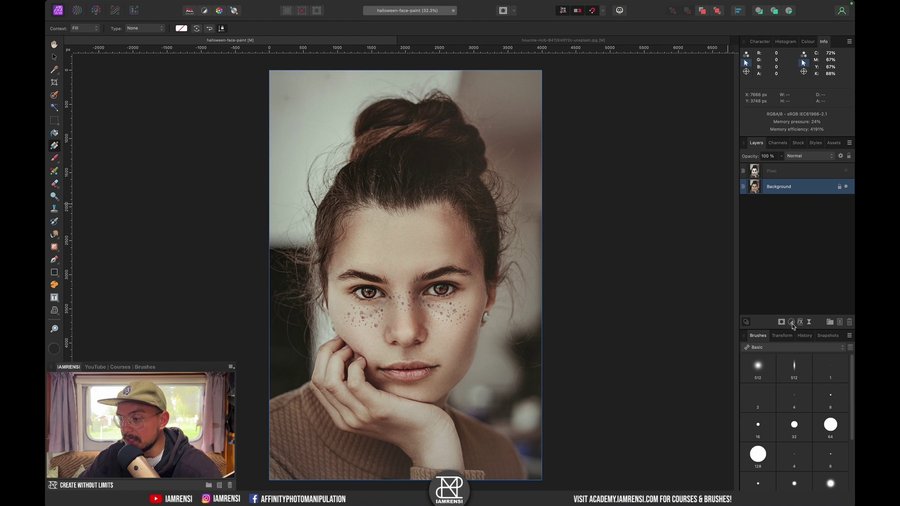
Add an HSL adjustment above the Background layer with the Saturation Shift at -100%.
click(792, 324)
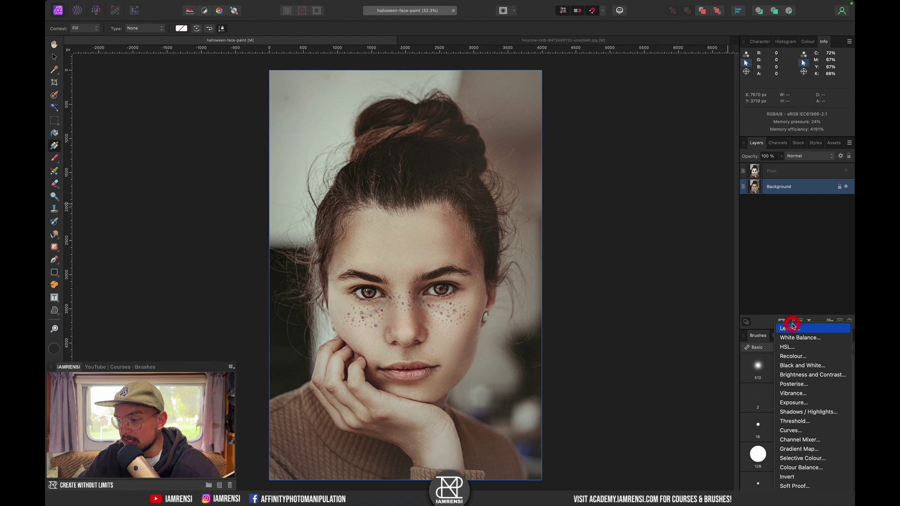
click(787, 347)
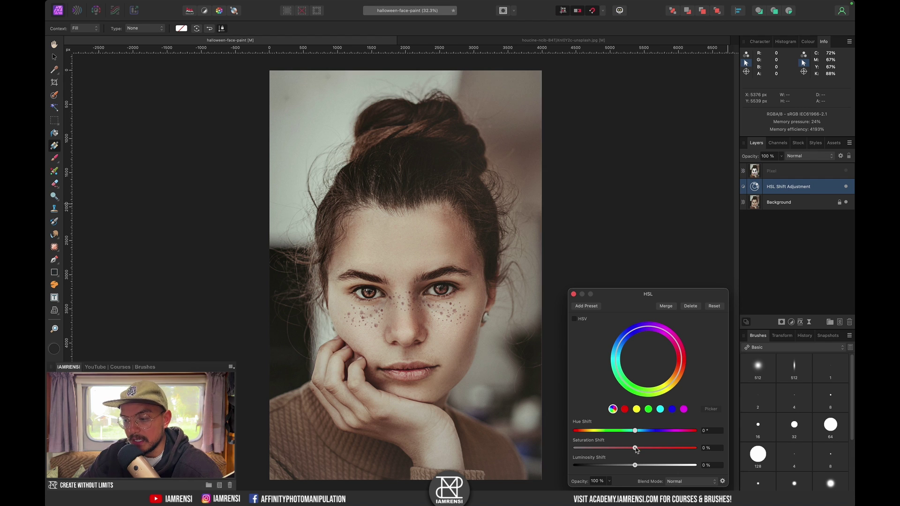
drag(635, 449, 557, 453)
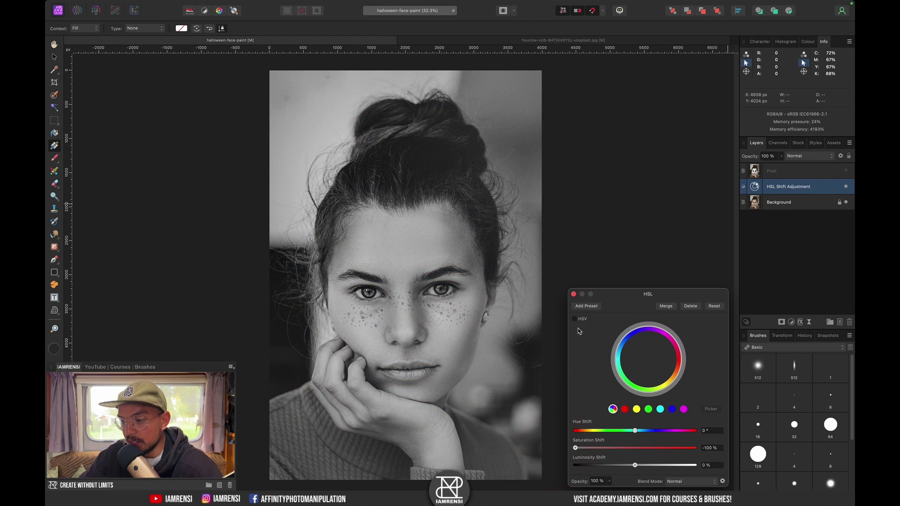
click(574, 295)
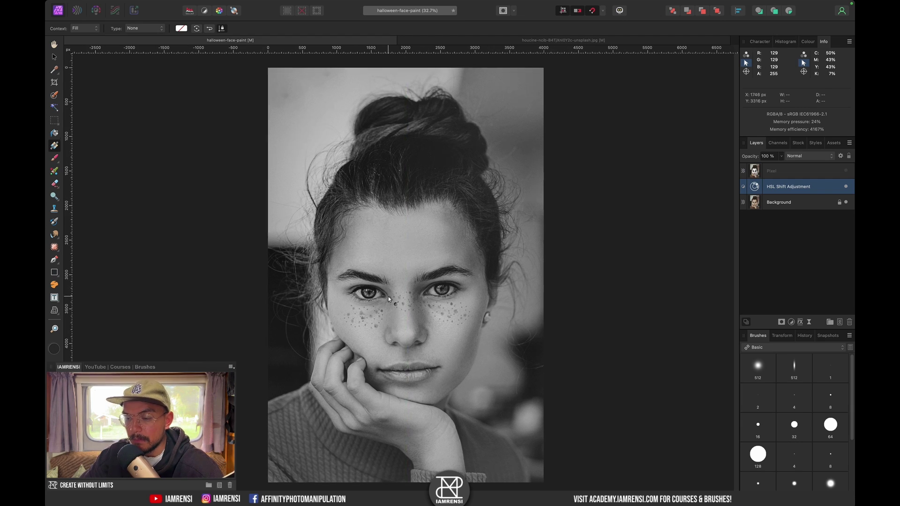
Add a Levels adjustment with the White Level at 79% and compare the portrait with and without it.
scroll(388, 296, up, 5)
key(super+minus)
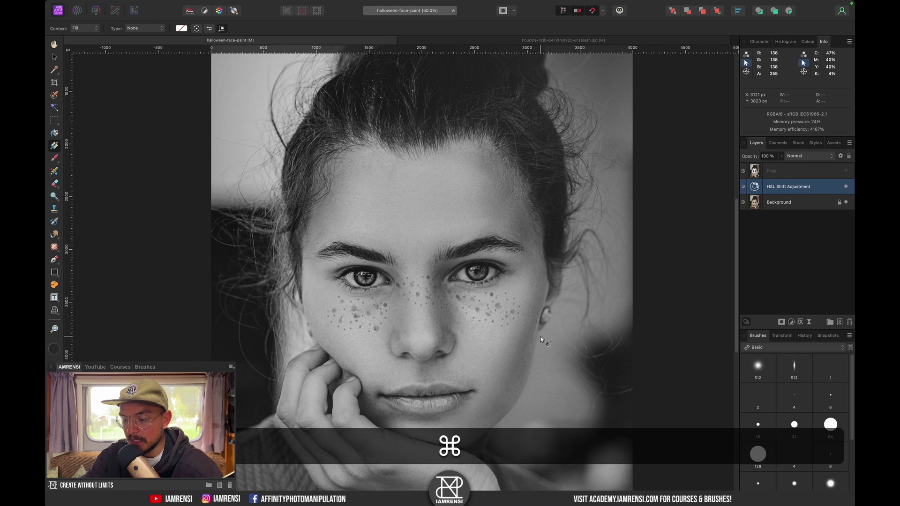
key(super+l)
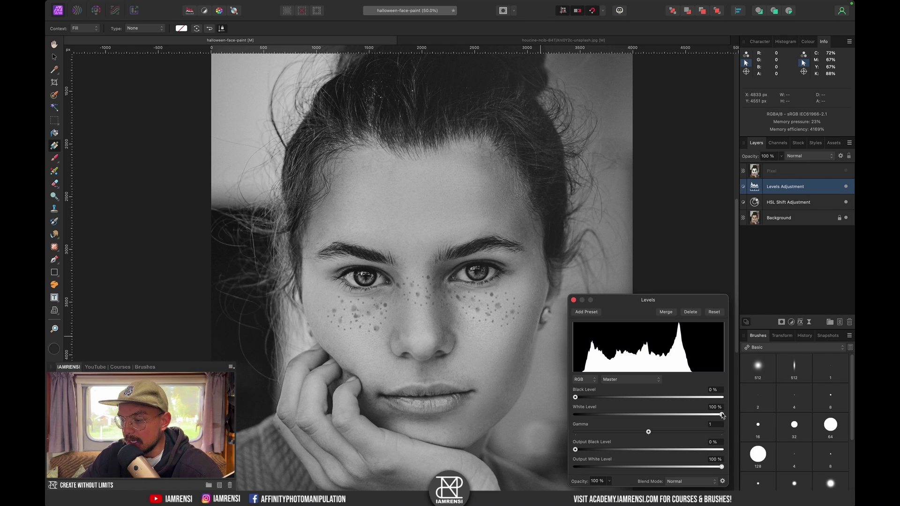
drag(723, 416, 691, 415)
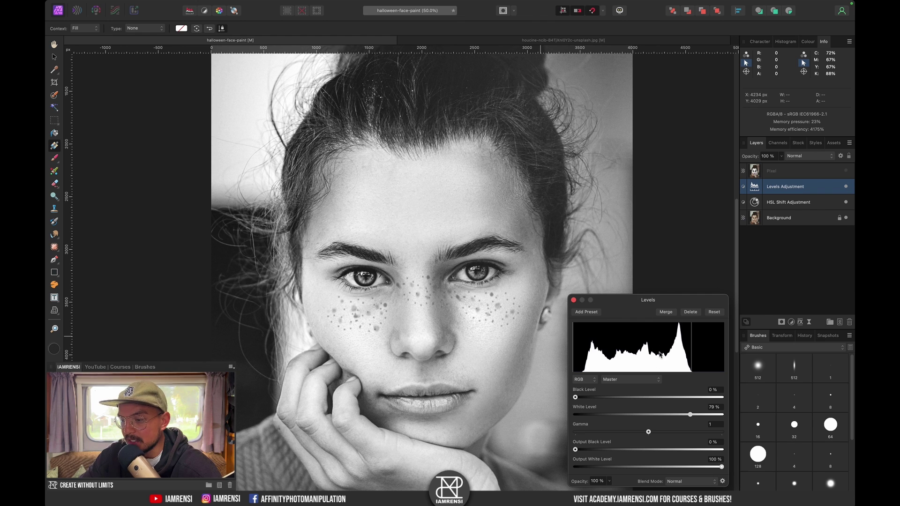
click(571, 300)
click(845, 187)
click(846, 186)
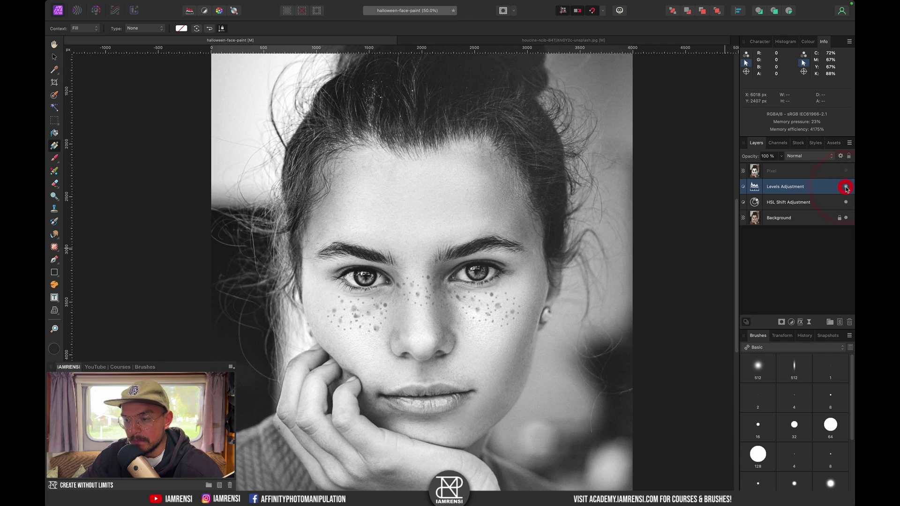
Group the Levels and HSL Shift adjustments together.
click(775, 202)
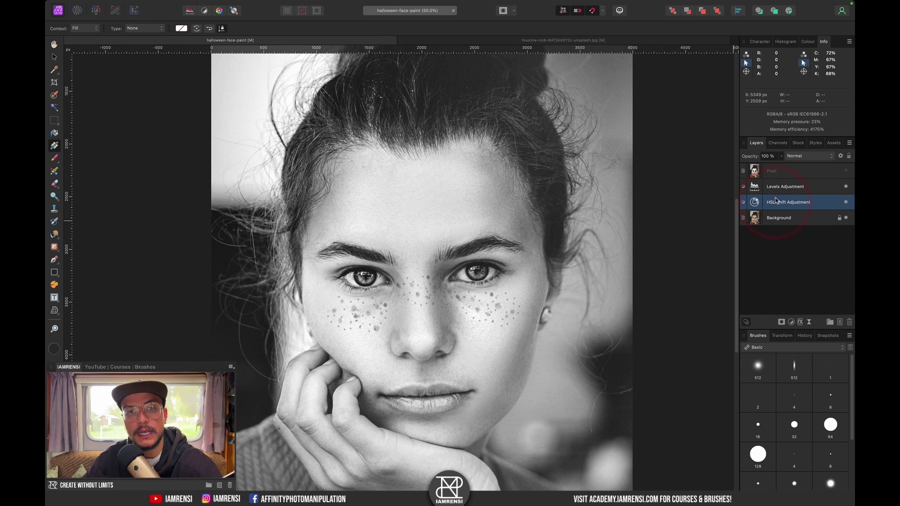
key(super)
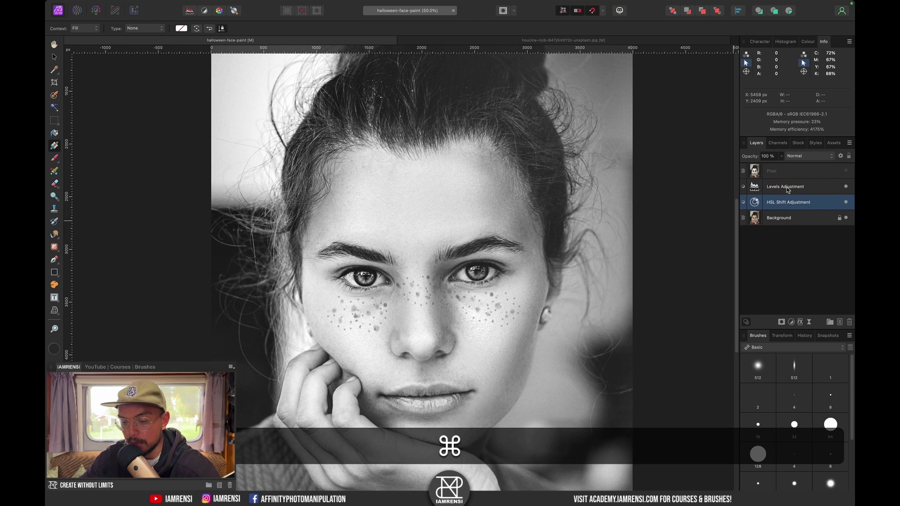
super+click(787, 190)
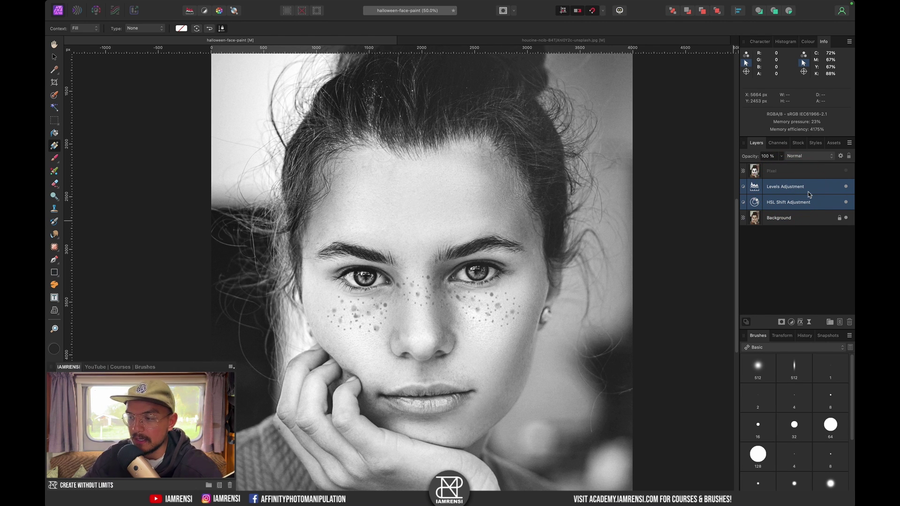
key(super)
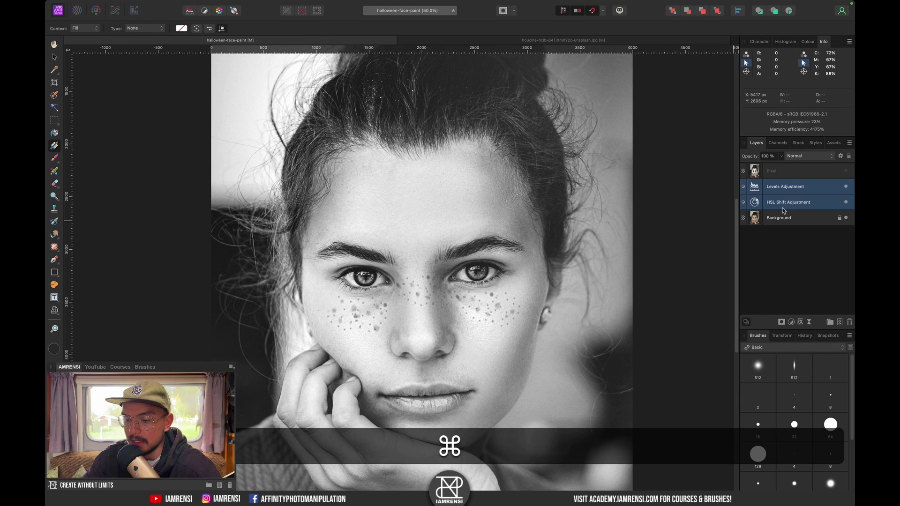
key(super+g)
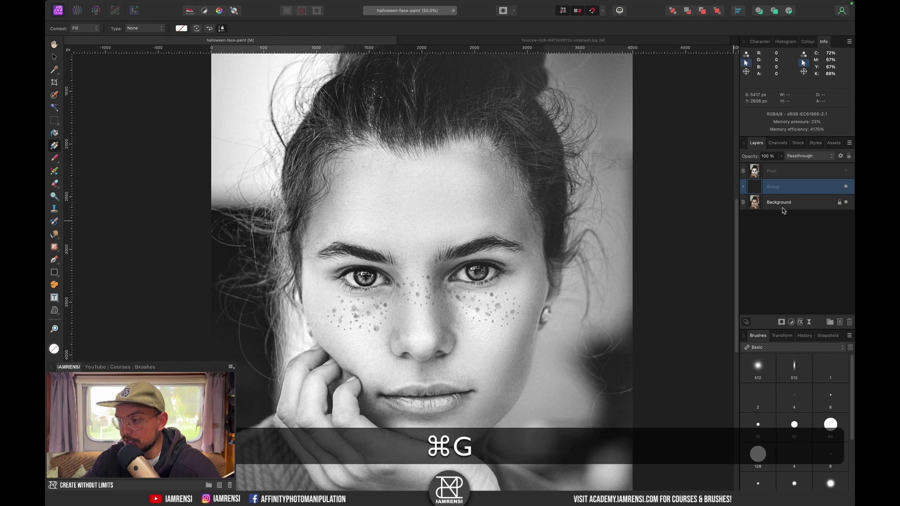
Expand the adjustment group and add an empty mask to it.
click(744, 187)
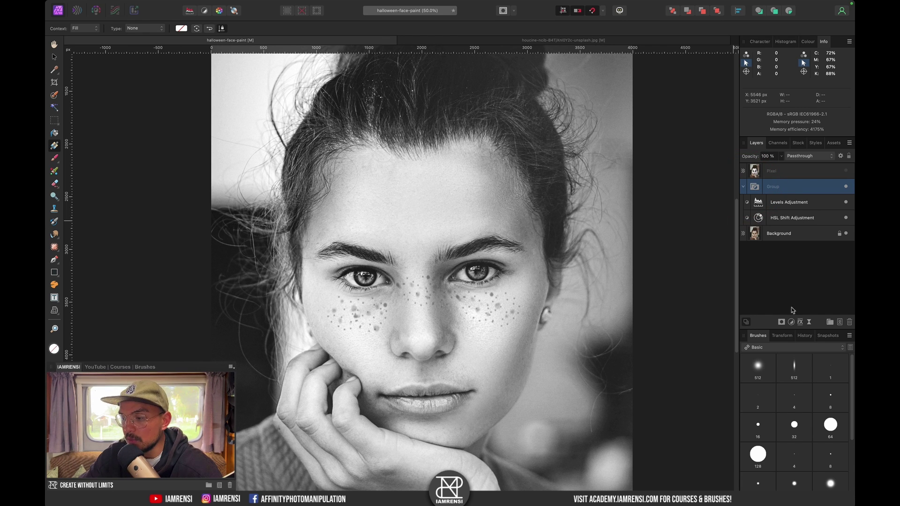
key(alt)
click(781, 323)
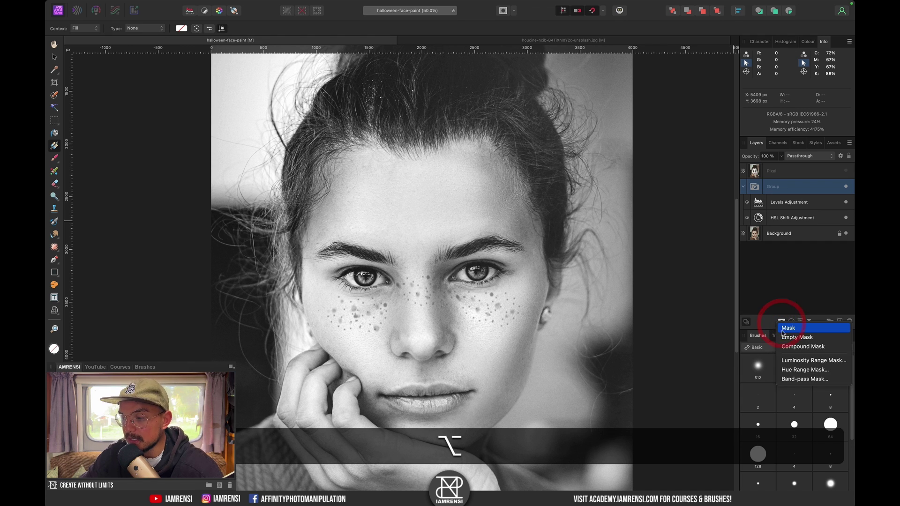
click(796, 338)
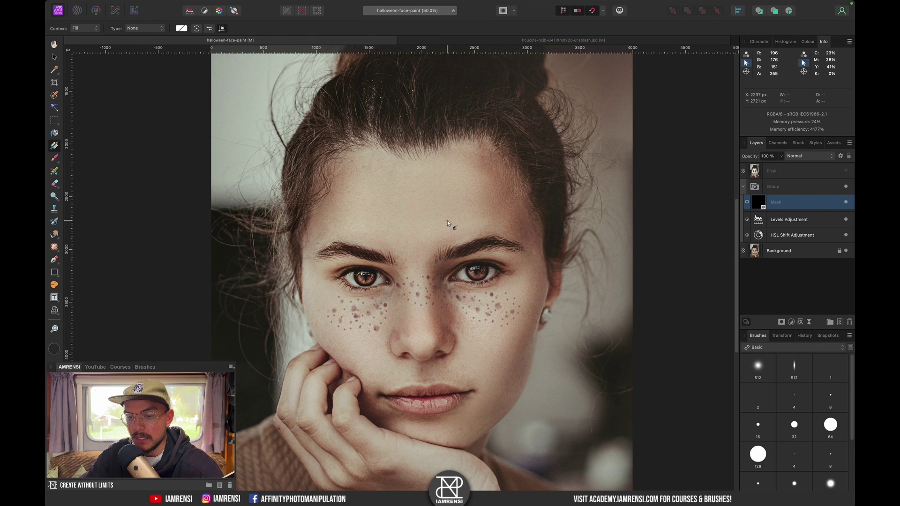
Paint white on the group's mask over the whole face with a soft brush 715.5 px wide.
key(b)
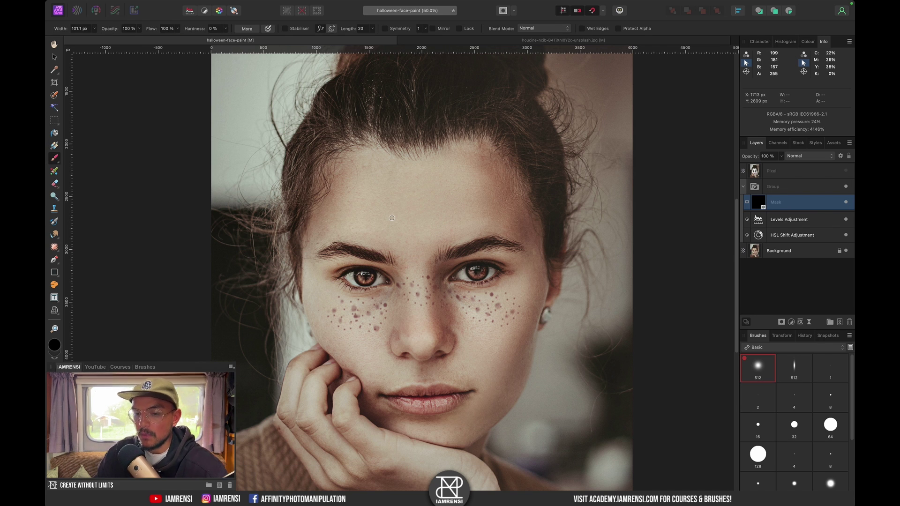
key(d)
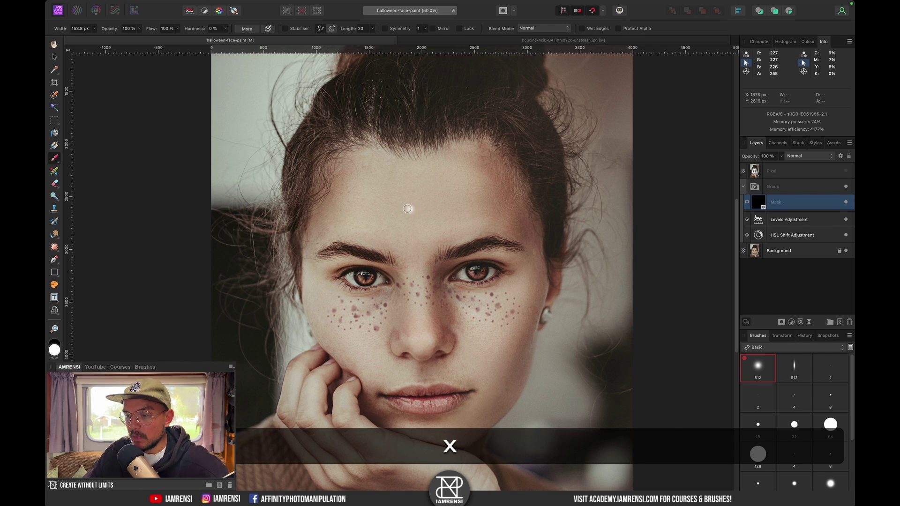
key(bracketright)
key(bracketright)
key(bracketright)
key(bracketright)
mouse_move(406, 215)
mouse_down()
mouse_move(407, 271)
mouse_move(424, 277)
mouse_move(387, 205)
mouse_move(361, 268)
mouse_move(381, 208)
mouse_move(368, 188)
mouse_move(360, 229)
mouse_move(375, 199)
mouse_move(355, 200)
mouse_move(359, 183)
mouse_move(371, 173)
mouse_move(377, 183)
mouse_move(423, 194)
mouse_move(401, 188)
mouse_move(410, 193)
mouse_move(455, 174)
mouse_move(423, 247)
mouse_move(509, 237)
mouse_move(515, 281)
mouse_move(494, 312)
mouse_move(471, 306)
mouse_move(425, 339)
mouse_move(344, 260)
mouse_up()
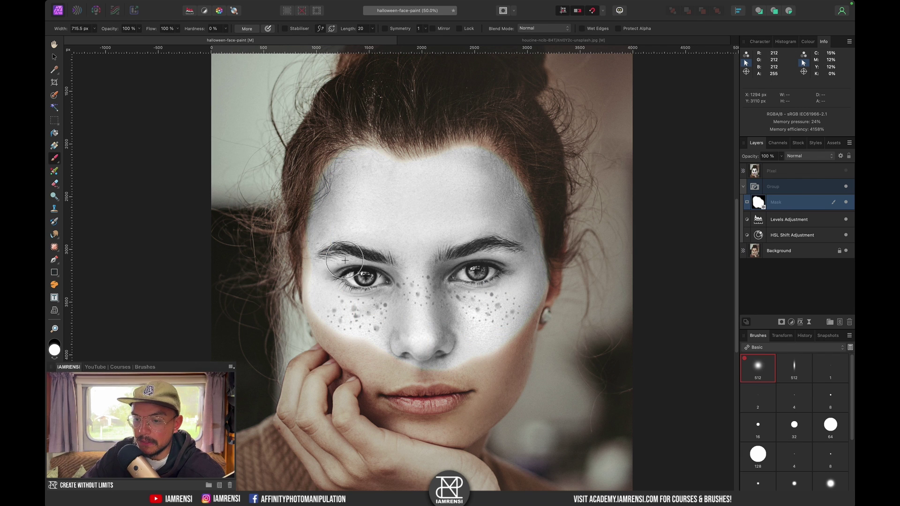
mouse_move(341, 310)
mouse_down()
mouse_move(412, 374)
mouse_move(453, 371)
mouse_move(479, 333)
mouse_move(489, 341)
mouse_move(500, 329)
mouse_move(513, 292)
mouse_up()
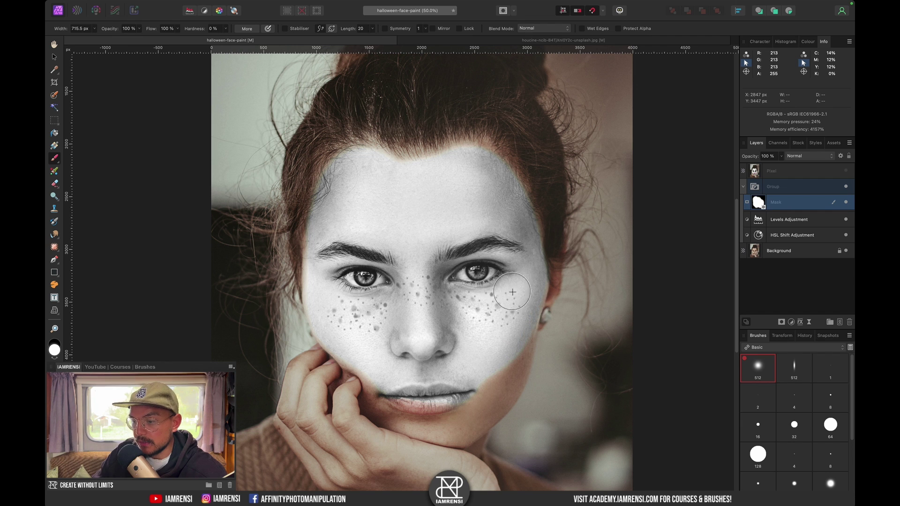
mouse_move(503, 325)
mouse_down()
mouse_move(488, 379)
mouse_move(504, 347)
mouse_move(405, 158)
mouse_up()
Paint black on the mask outside the jawline below the earring, reducing the brush width to 373.5 px.
key(super+equal)
scroll(405, 158, down, 3)
scroll(467, 195, right, 5)
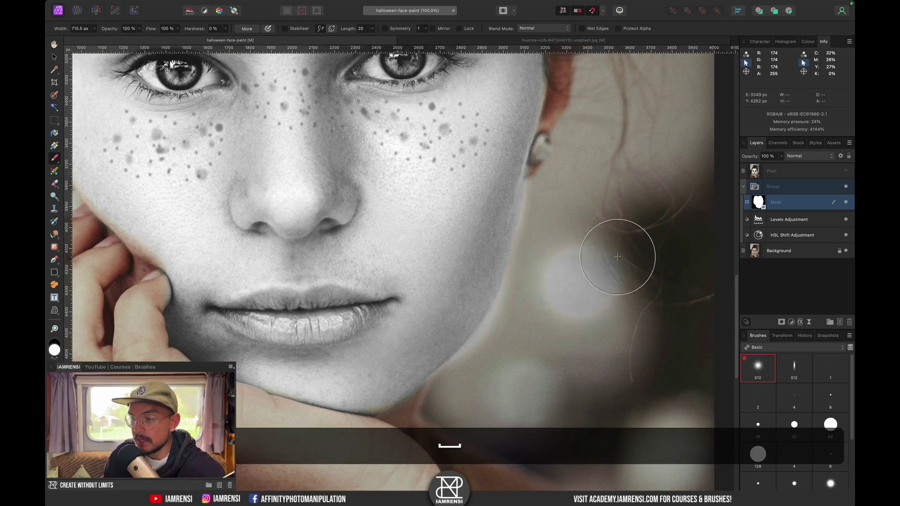
scroll(541, 289, right, 3)
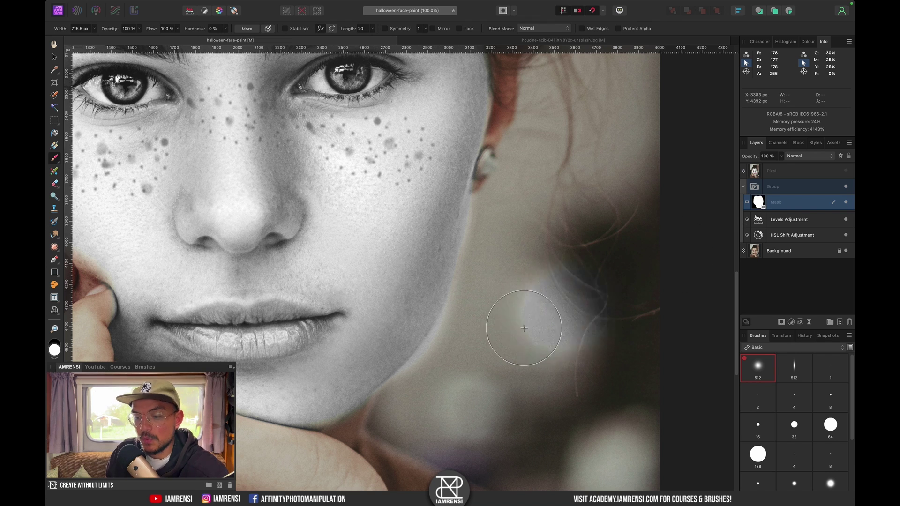
key(x)
click(458, 372)
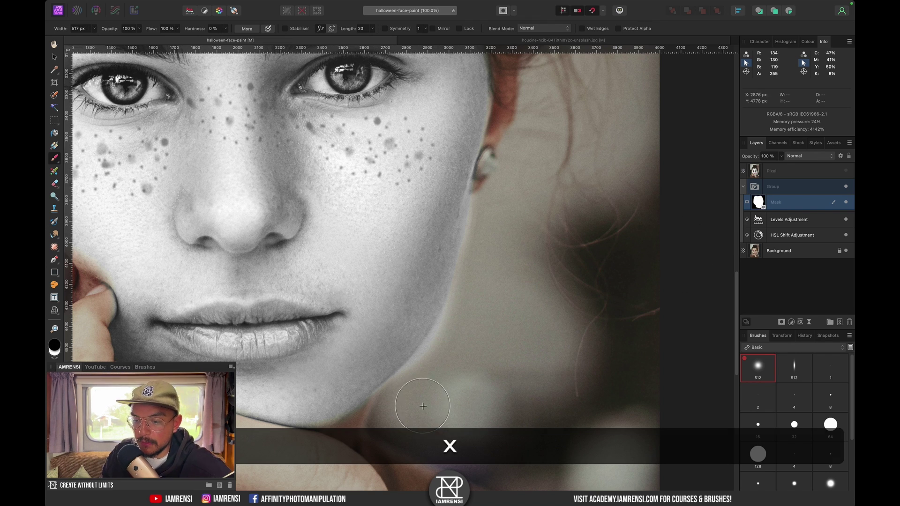
key(bracketleft)
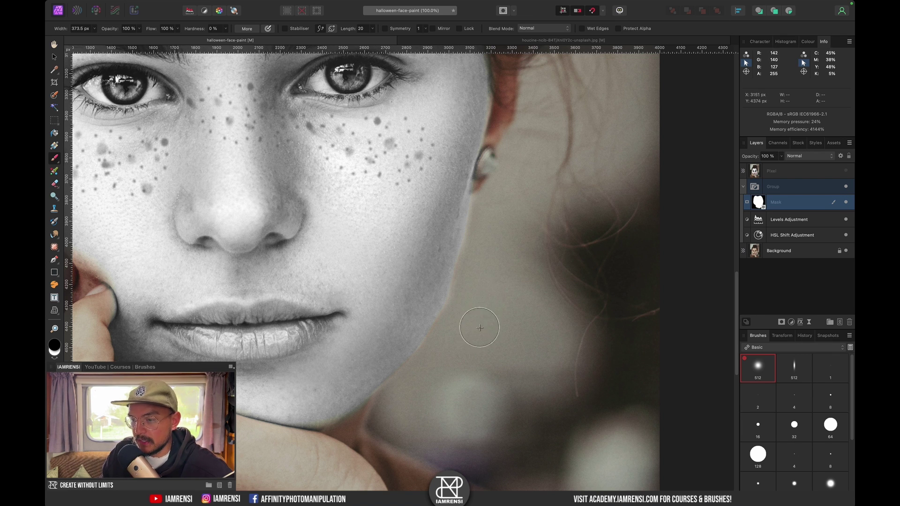
Paint white on the mask along the cheek edge and between the fingertips with the 373.5 px brush.
scroll(500, 295, up, 3)
scroll(394, 246, left, 5)
key(super+equal)
click(393, 245)
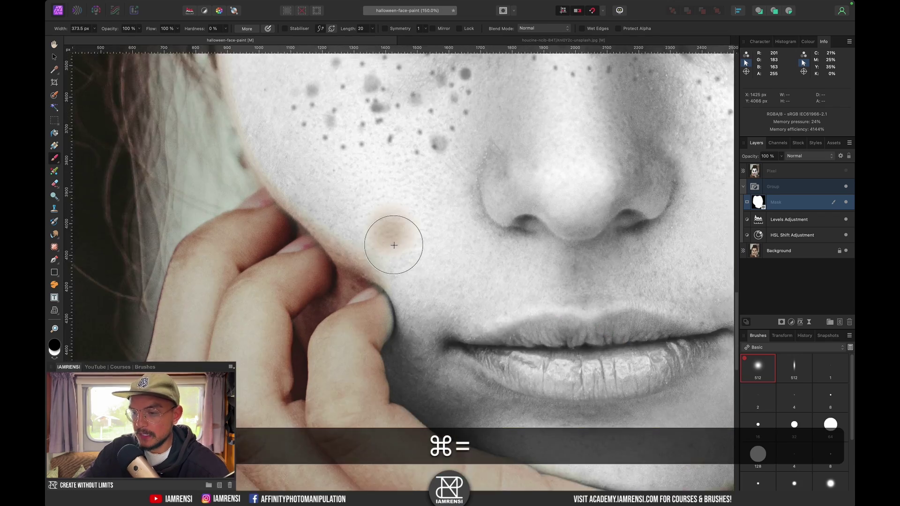
scroll(403, 257, down, 2)
key(super+z)
key(super+equal)
key(x)
mouse_move(380, 300)
mouse_down()
mouse_move(346, 317)
mouse_move(370, 279)
mouse_move(403, 286)
mouse_move(348, 174)
mouse_up()
key(space)
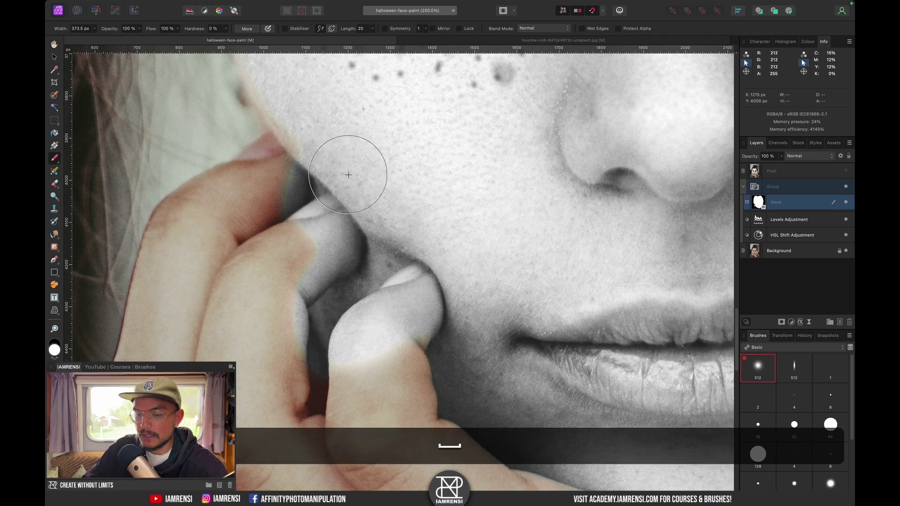
scroll(348, 174, up, 2)
scroll(358, 207, up, 4)
scroll(338, 170, down, 8)
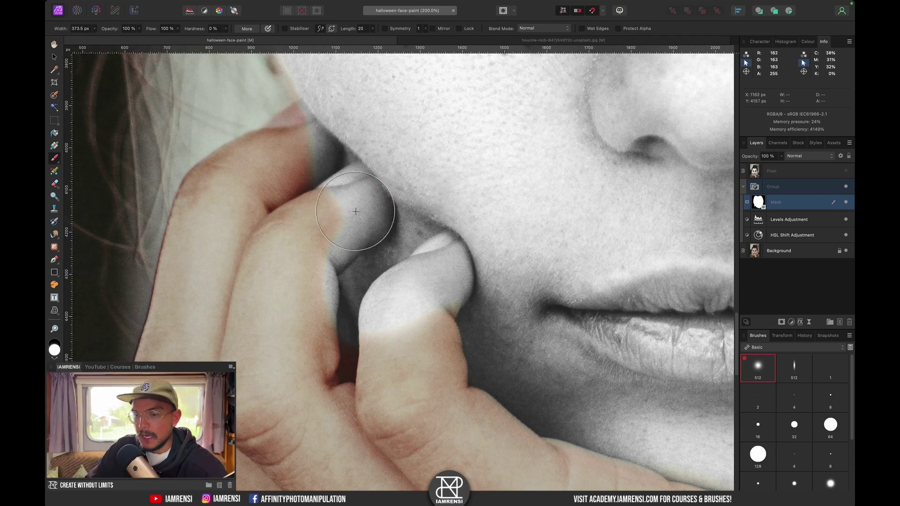
Paint black on the mask over the three fingers touching the cheek, using progressively smaller soft brushes to restore their colour.
key(x)
key(bracketleft)
key(bracketleft)
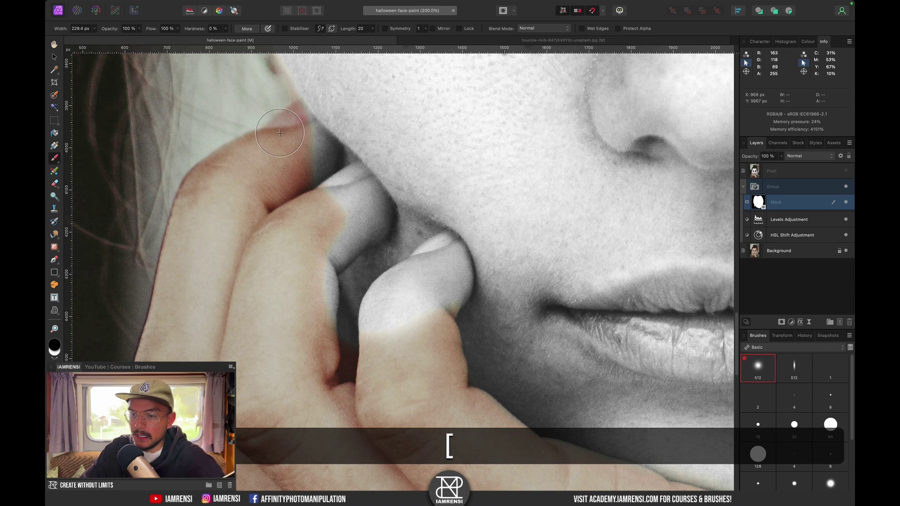
key(bracketleft)
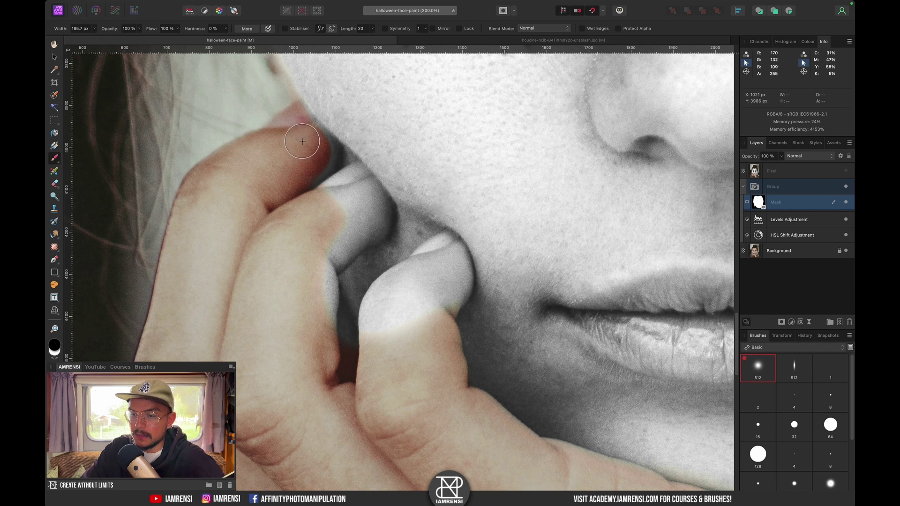
key(bracketleft)
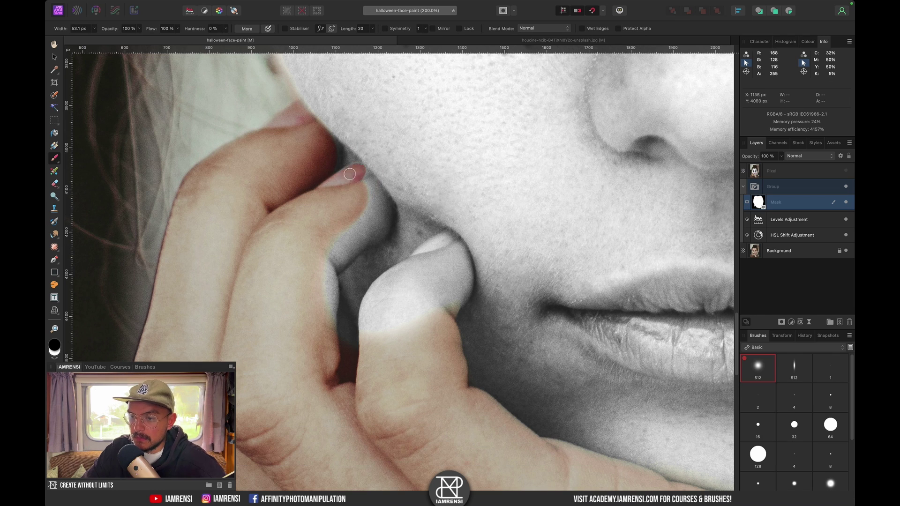
mouse_move(361, 179)
mouse_down()
mouse_move(375, 225)
mouse_move(350, 242)
mouse_move(320, 292)
mouse_move(324, 325)
mouse_move(287, 306)
mouse_move(286, 284)
mouse_move(351, 293)
mouse_move(408, 239)
mouse_move(416, 218)
mouse_move(429, 267)
mouse_move(388, 306)
mouse_move(398, 273)
mouse_move(426, 261)
mouse_up()
scroll(300, 305, down, 2)
scroll(300, 304, right, 2)
key(bracketright)
key(bracketleft)
key(bracketleft)
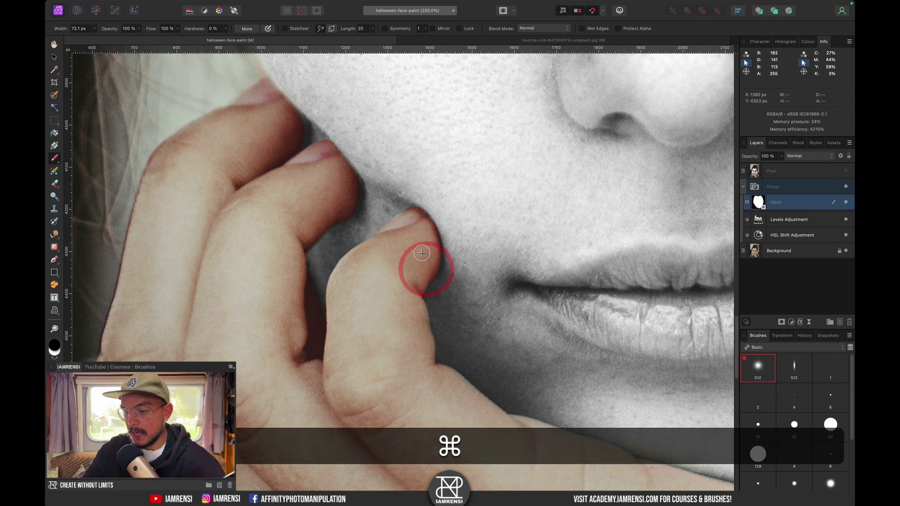
Display the group's mask on its own to check it for stray patches.
key(super+0)
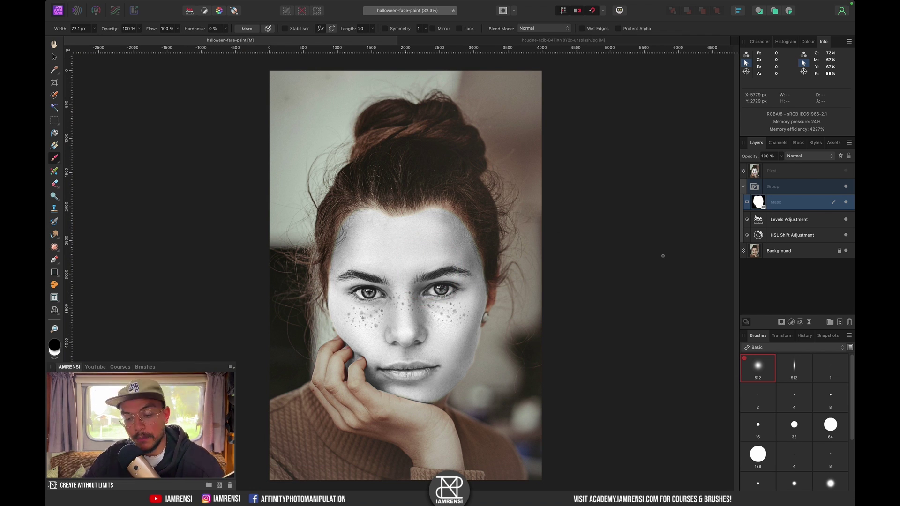
key(alt)
alt+click(757, 202)
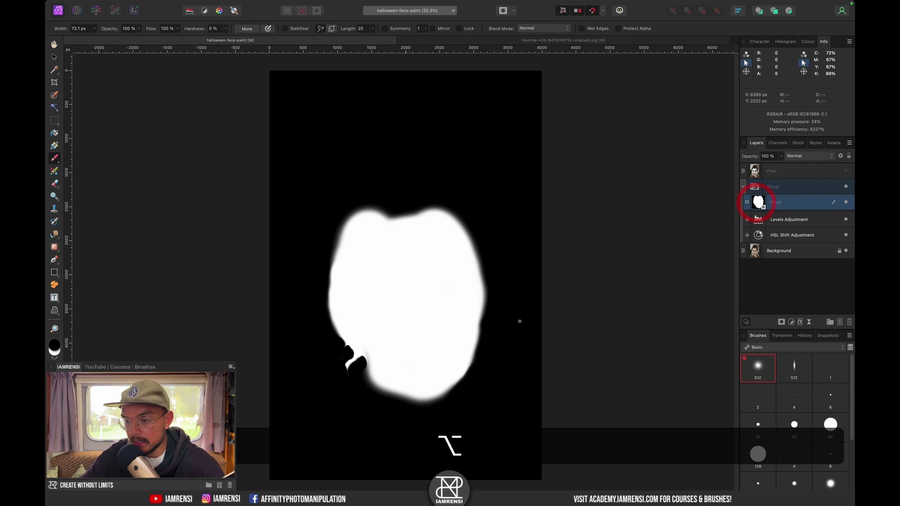
scroll(432, 328, up, 5)
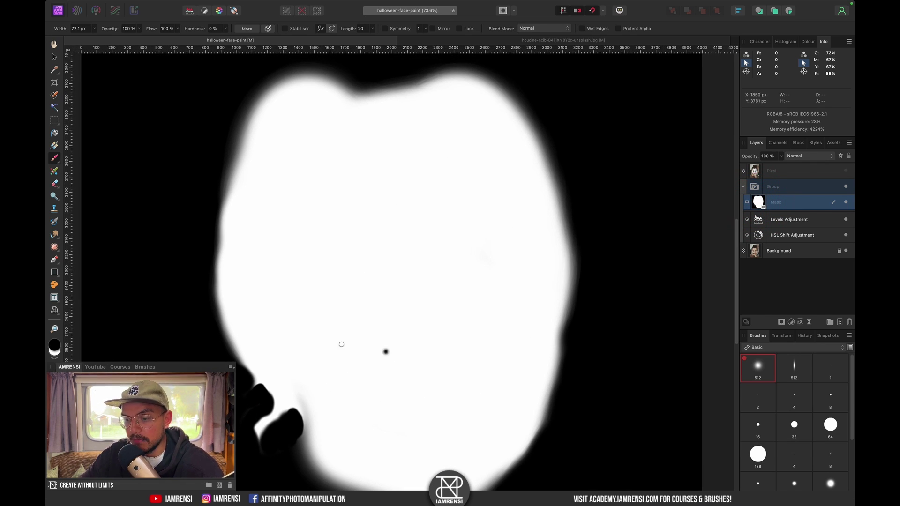
Paint white over the black dot and grey haze beside the fingertips on the isolated mask, enlarging the brush, and return to the normal view.
scroll(321, 351, up, 3)
click(336, 372)
scroll(336, 379, up, 3)
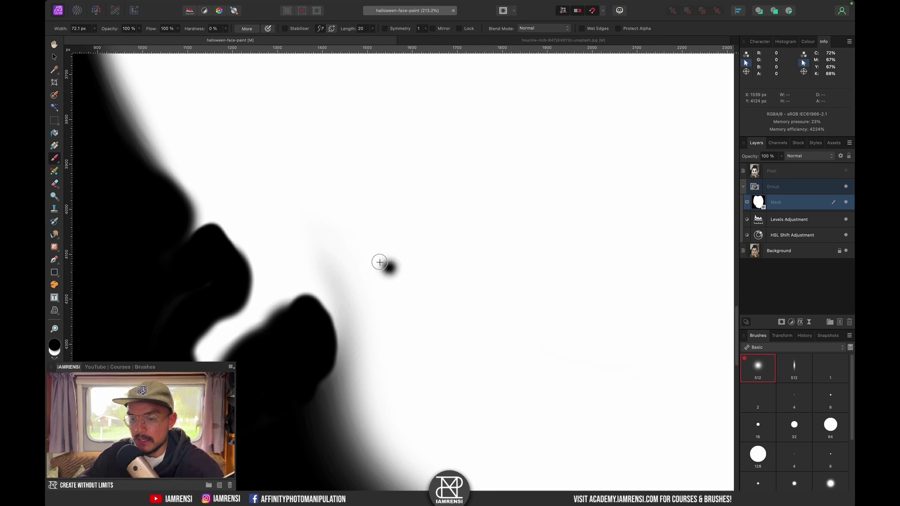
key(x)
mouse_move(342, 253)
mouse_down()
mouse_move(374, 347)
mouse_move(389, 356)
mouse_move(384, 347)
mouse_move(393, 371)
mouse_up()
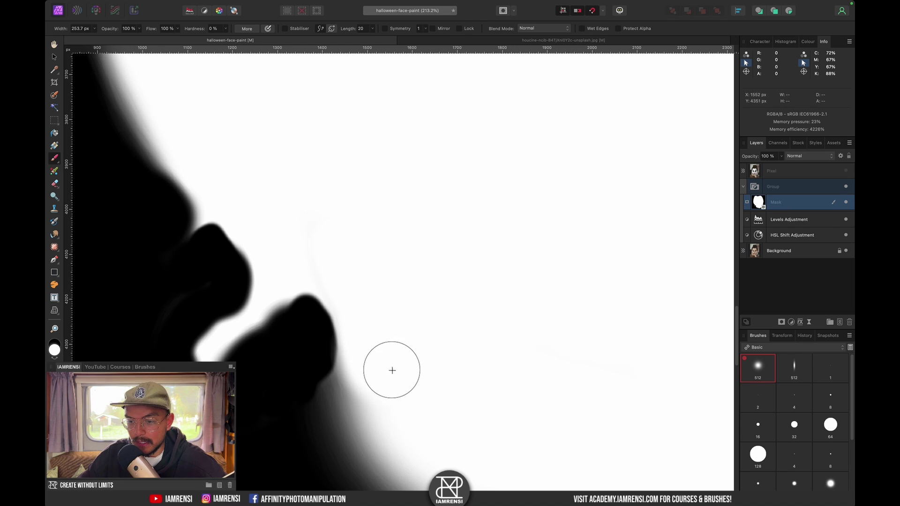
key(bracketright)
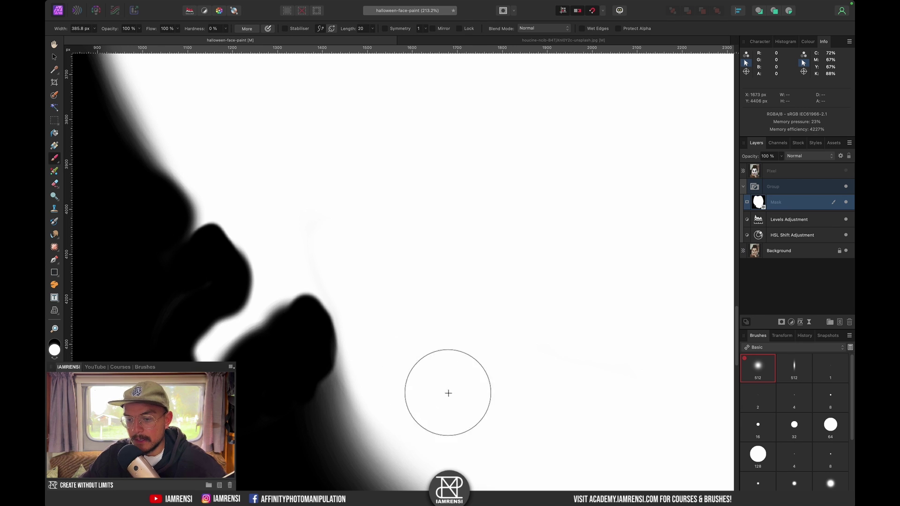
key(super)
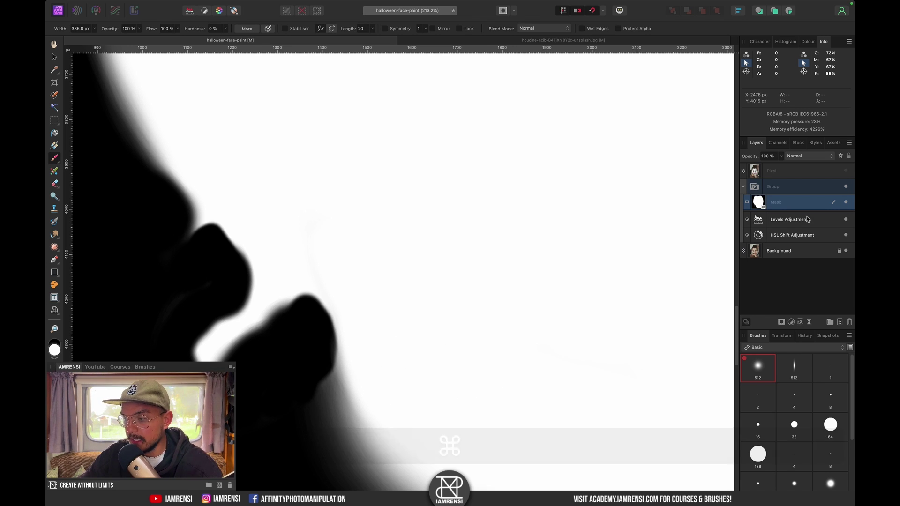
key(super+0)
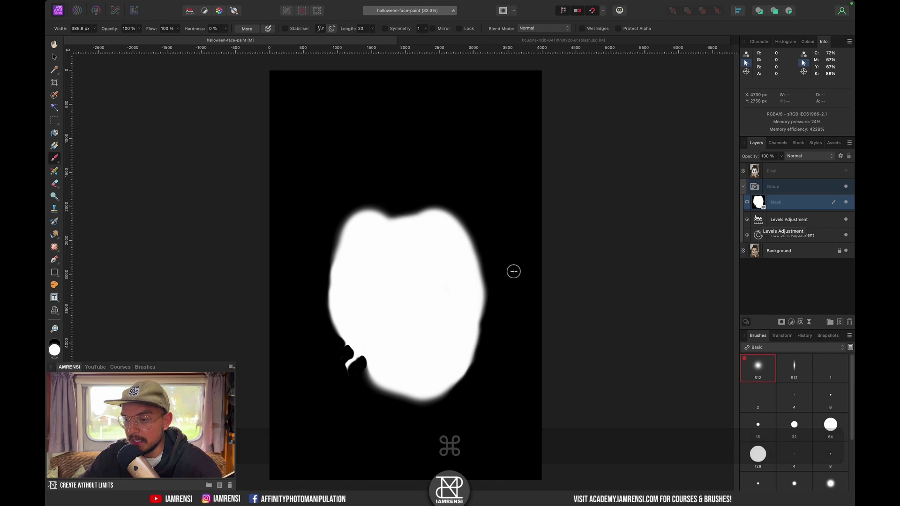
click(792, 219)
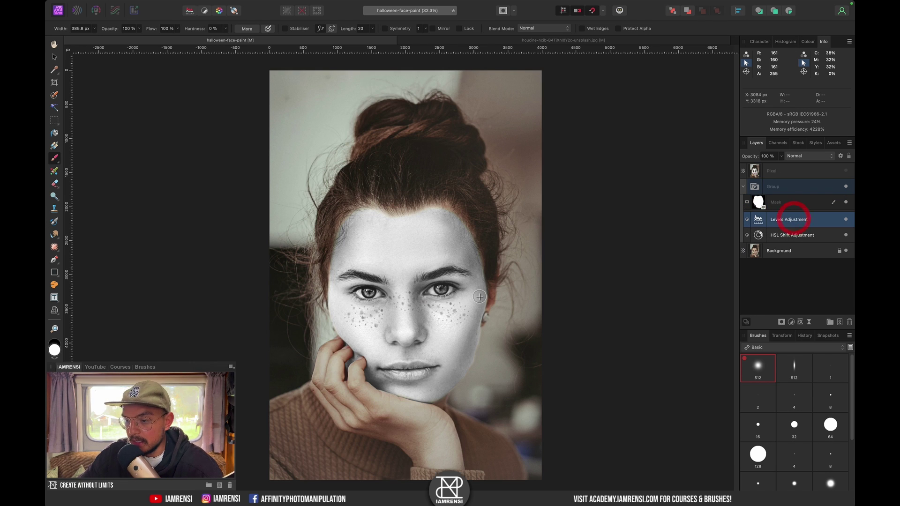
Paint black on the group's mask over the eye nearest the hand with a 105.1 px brush to restore its colour.
scroll(354, 312, up, 5)
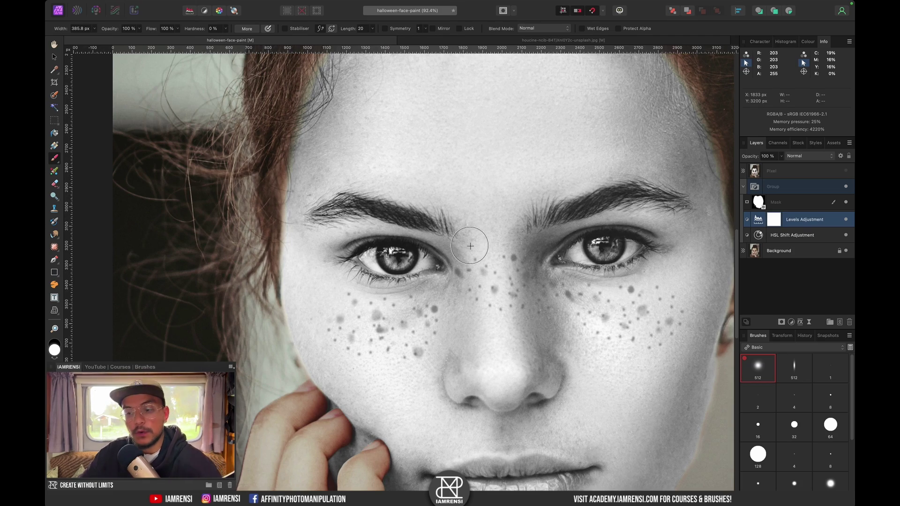
scroll(391, 256, up, 4)
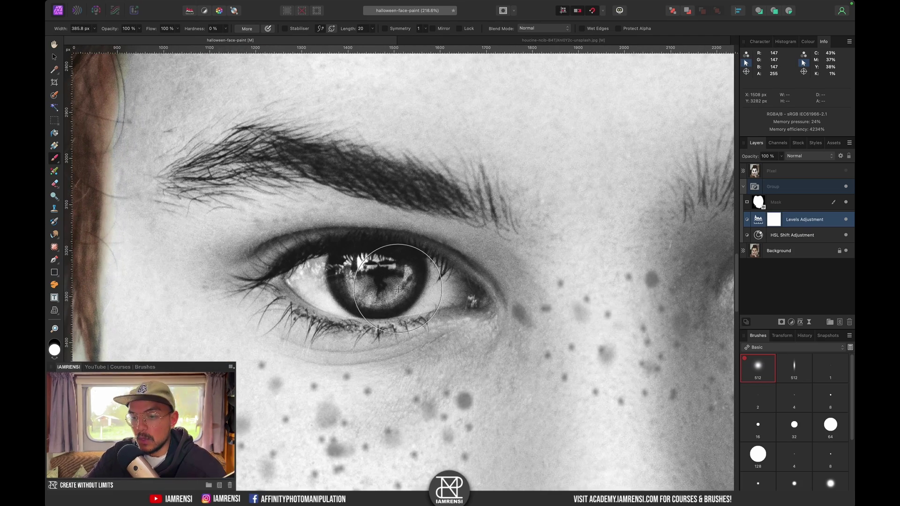
scroll(398, 289, down, 3)
scroll(422, 271, up, 3)
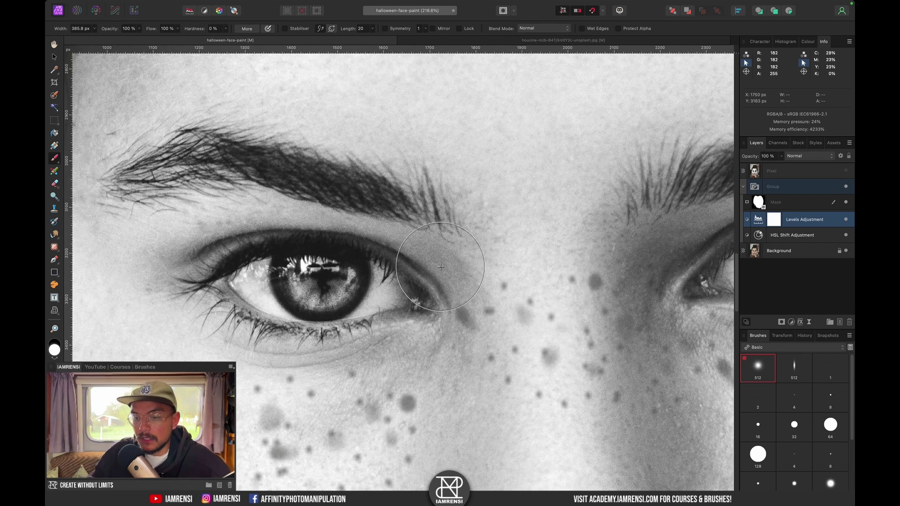
key(bracketleft)
key(bracketleft)
key(bracketleft)
key(bracketleft)
key(bracketleft)
key(bracketleft)
click(764, 205)
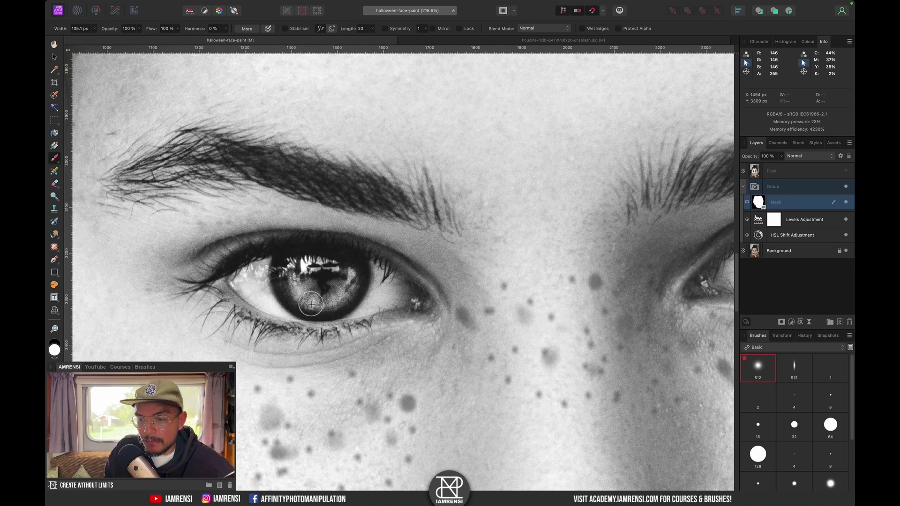
key(x)
mouse_move(247, 282)
mouse_down()
mouse_move(237, 281)
mouse_move(288, 268)
mouse_move(339, 270)
mouse_move(380, 277)
mouse_move(417, 299)
mouse_move(401, 287)
mouse_up()
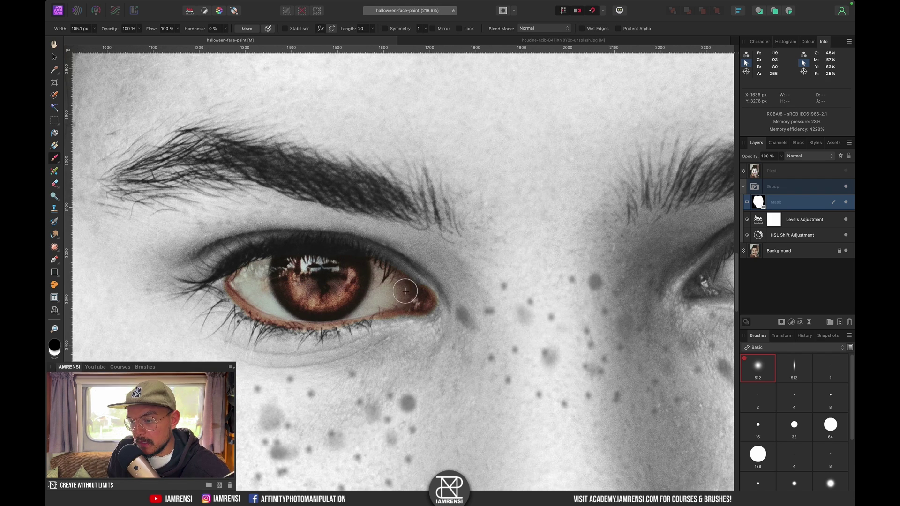
Paint white on the mask around the inner corner and lower lash line of that eye, undoing the unwanted strokes.
key(x)
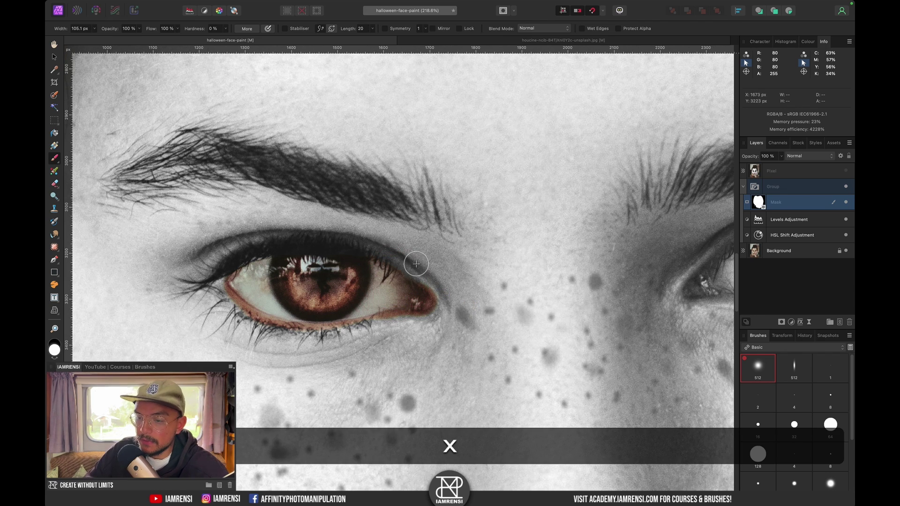
click(443, 277)
key(super+z)
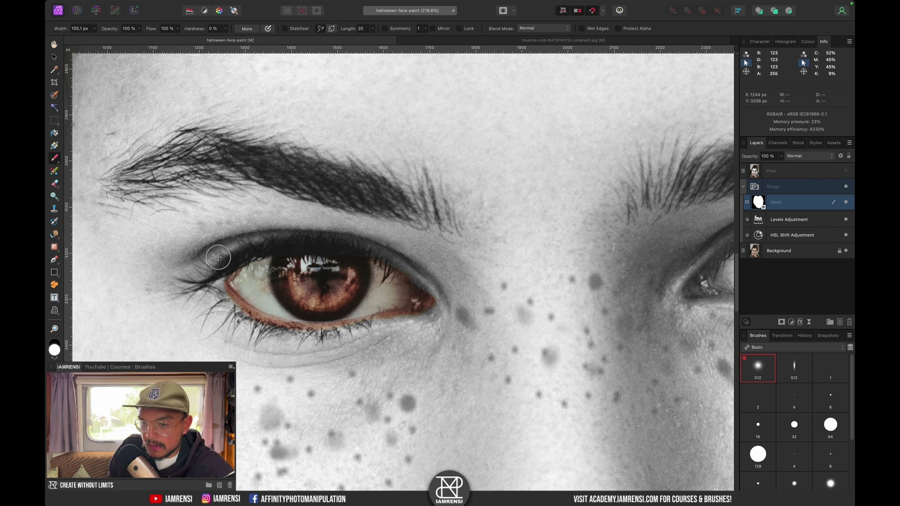
click(230, 316)
key(super+z)
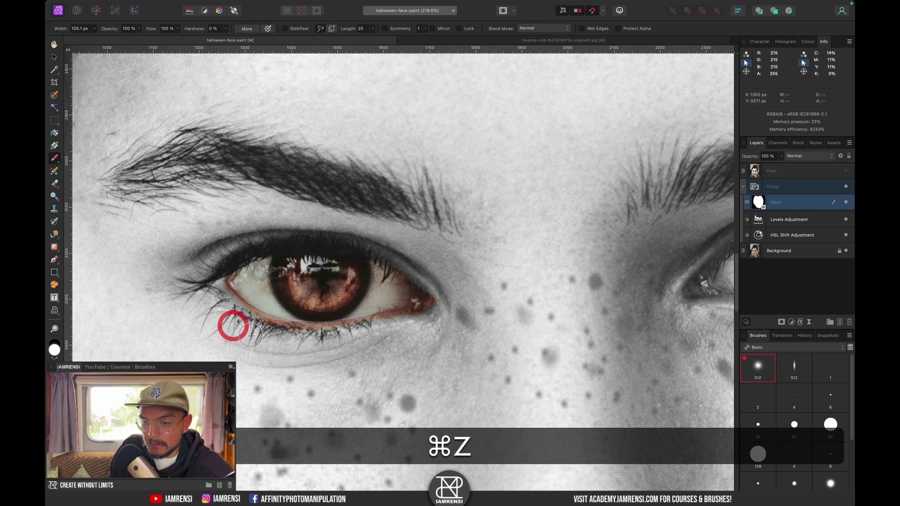
mouse_move(234, 324)
mouse_down()
mouse_move(263, 342)
mouse_move(306, 349)
mouse_move(298, 349)
mouse_up()
key(super+z)
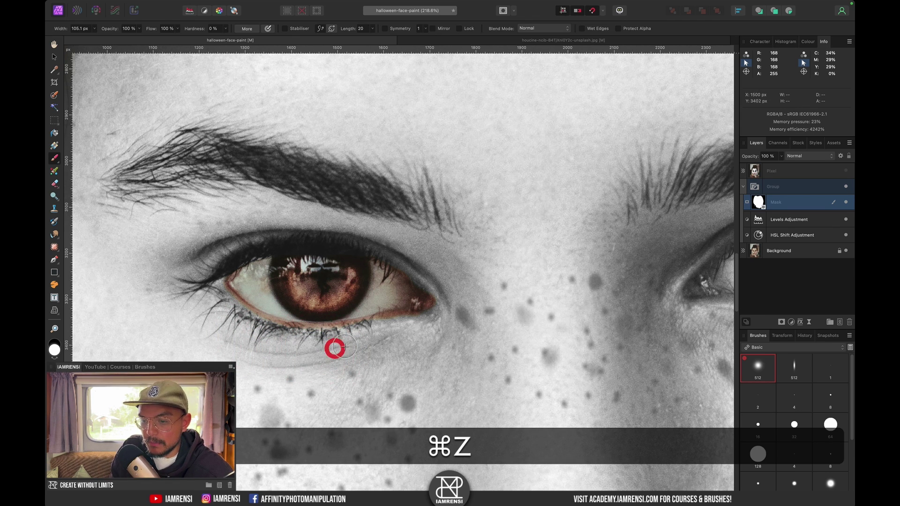
drag(411, 335, 372, 346)
key(super+z)
key(super+z)
Restore the other eye's colour by painting black on the mask, and clean its surrounding edges with white using the 105.1 px brush.
drag(479, 327, 285, 345)
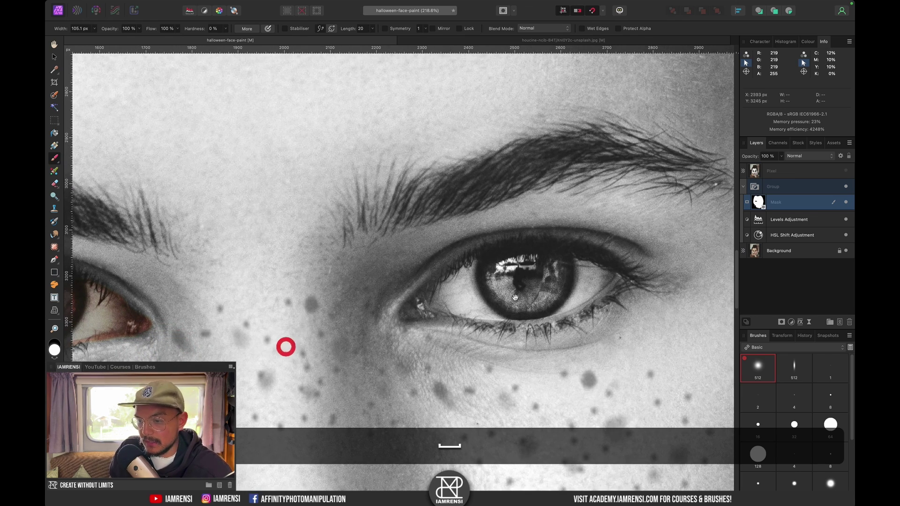
key(x)
drag(415, 305, 419, 307)
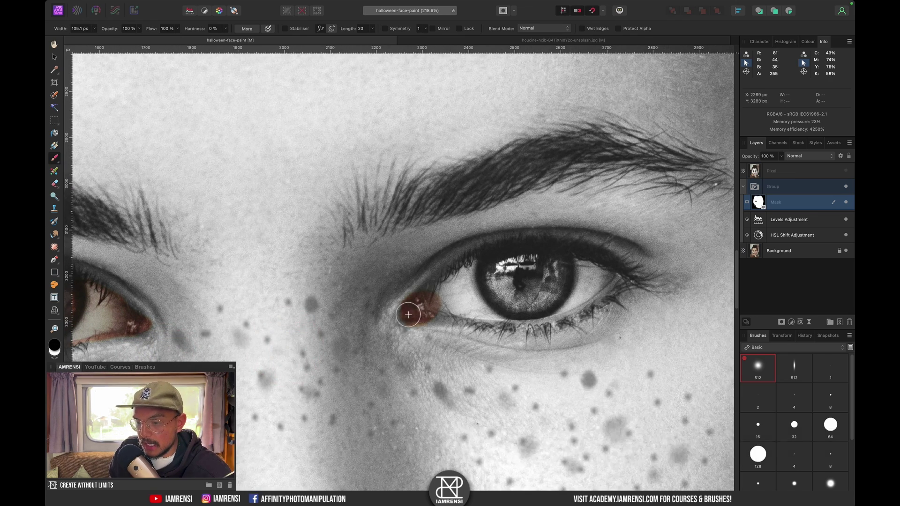
key(x)
drag(408, 342, 471, 346)
key(x)
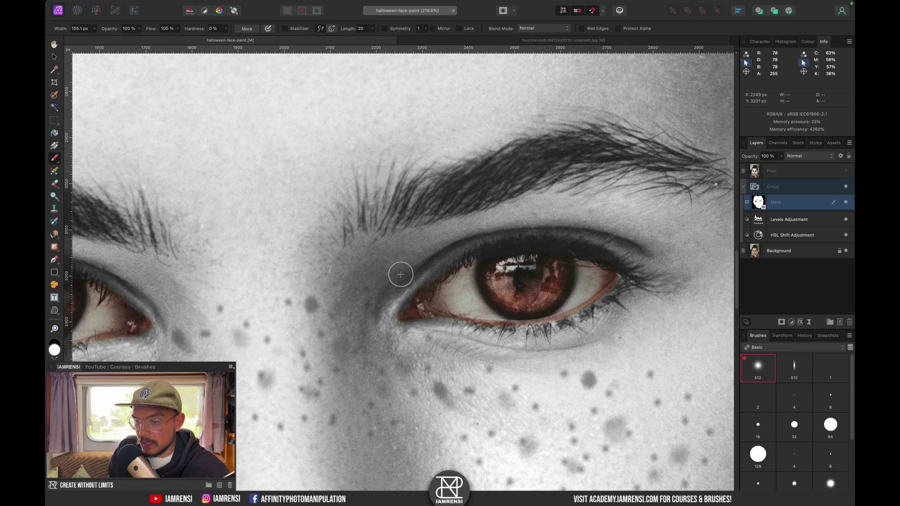
key(super+z)
click(415, 259)
key(super+0)
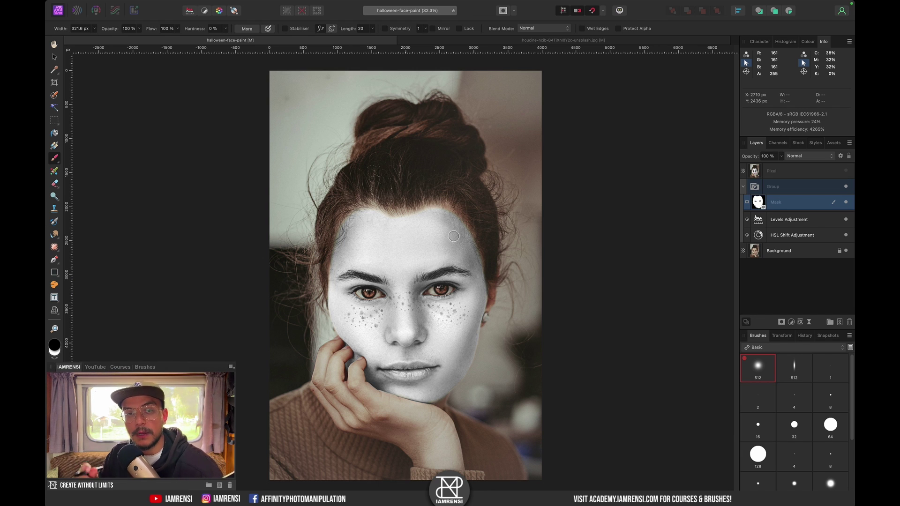
Rename the adjustment group as "white" and collapse it.
click(752, 186)
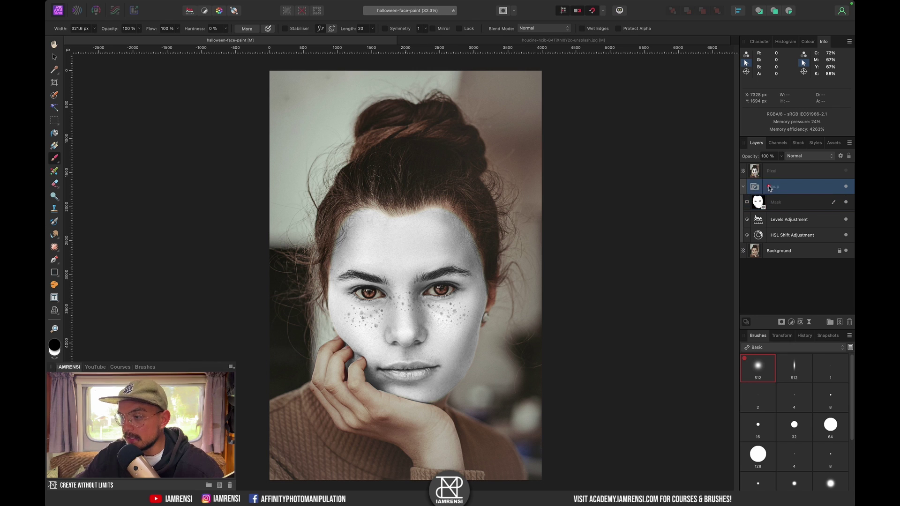
double_click(773, 186)
text(white)
key(Return)
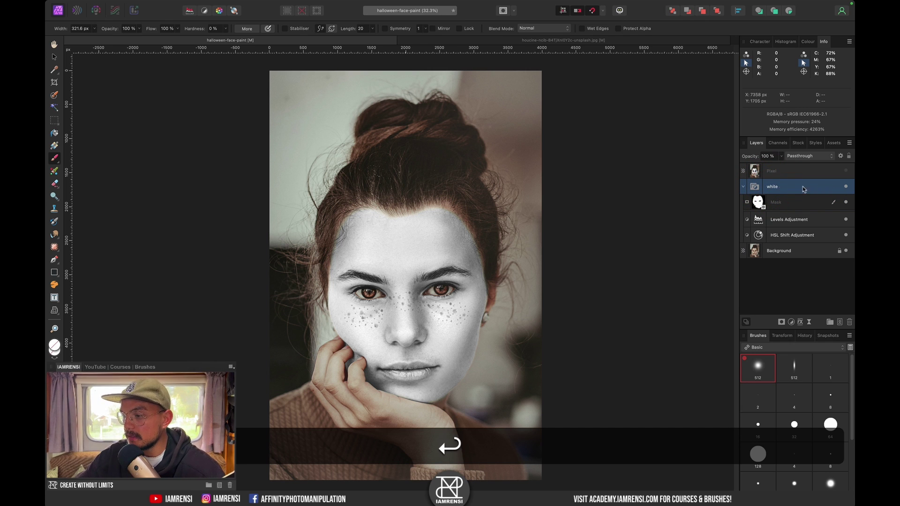
click(743, 187)
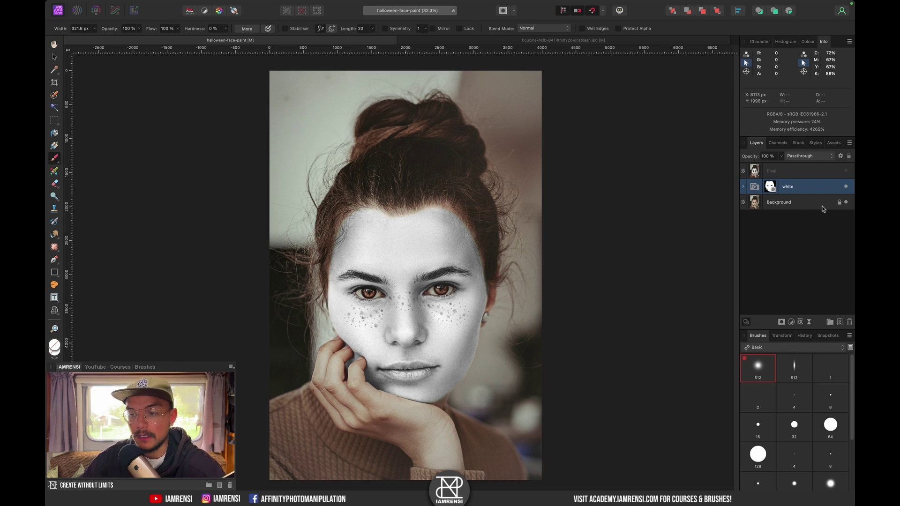
Add a new fill layer at the top of the stack and set its colour to dark grey 303030.
click(785, 240)
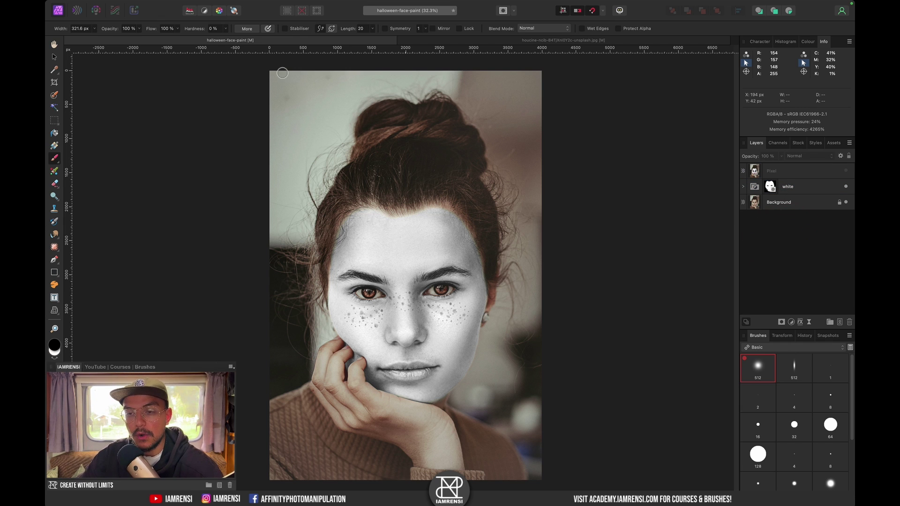
click(216, 5)
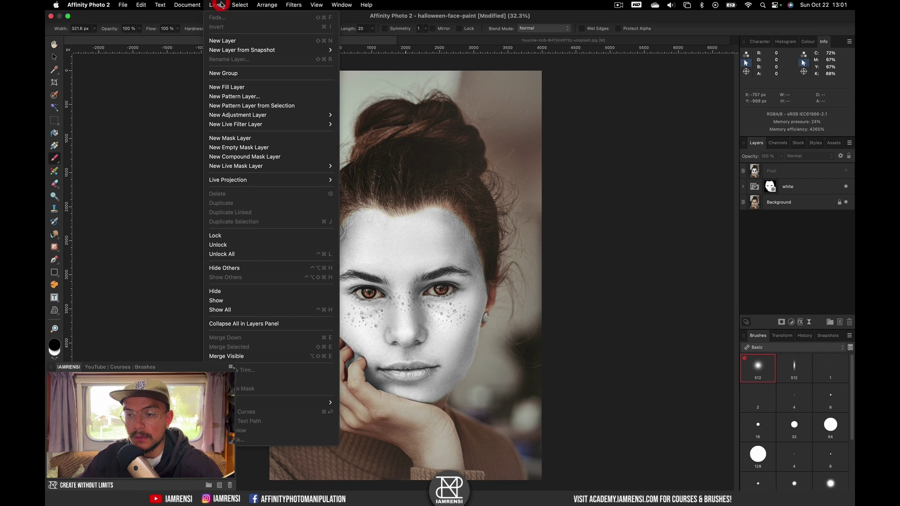
click(220, 87)
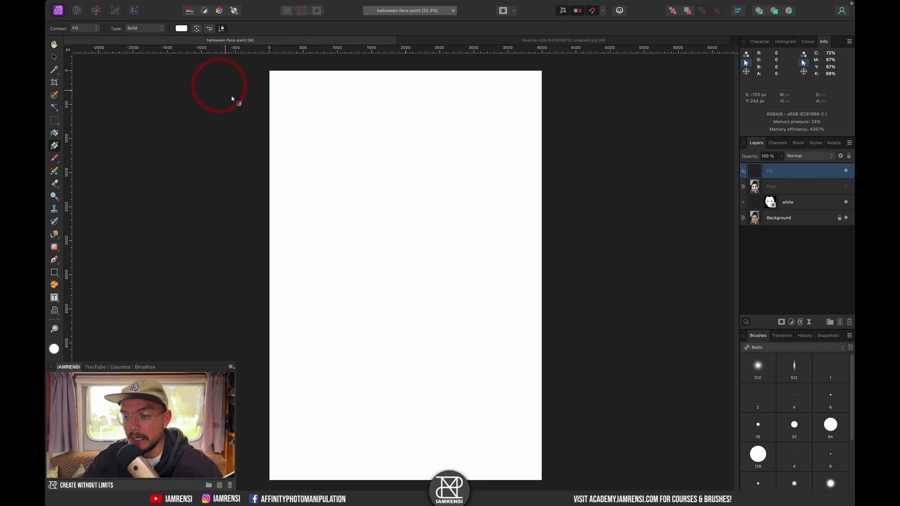
click(179, 29)
drag(229, 101, 211, 78)
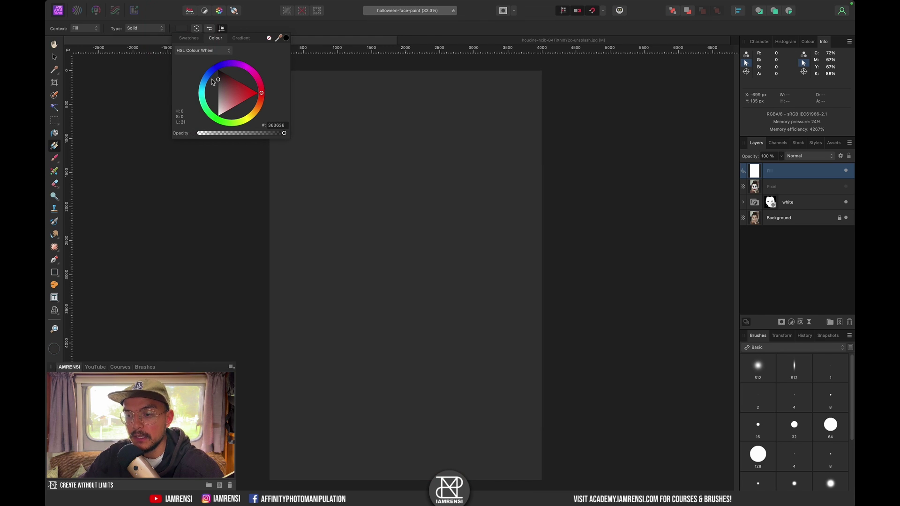
click(341, 44)
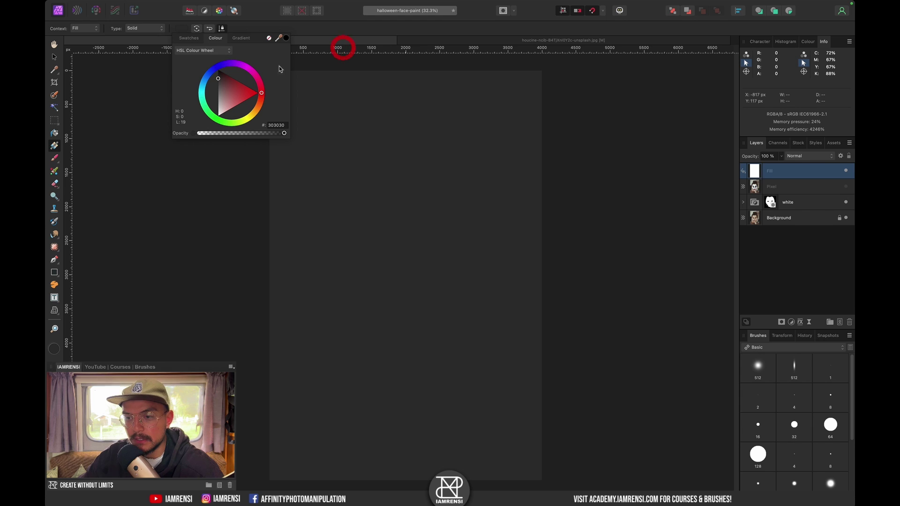
click(432, 26)
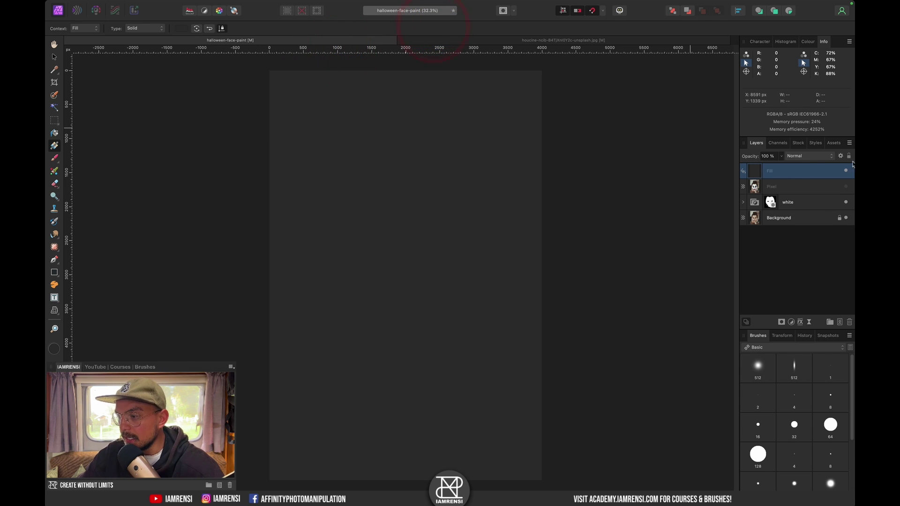
Set the fill layer's blend mode to Multiply.
click(815, 158)
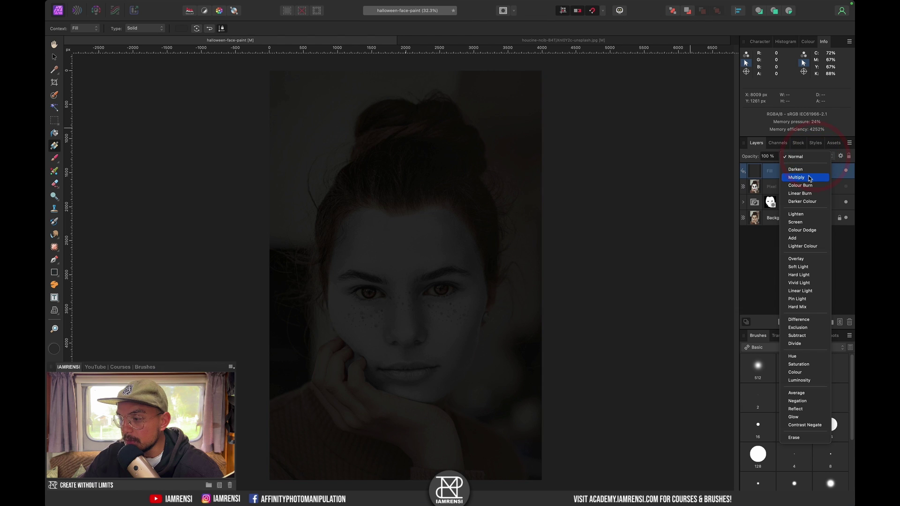
click(810, 179)
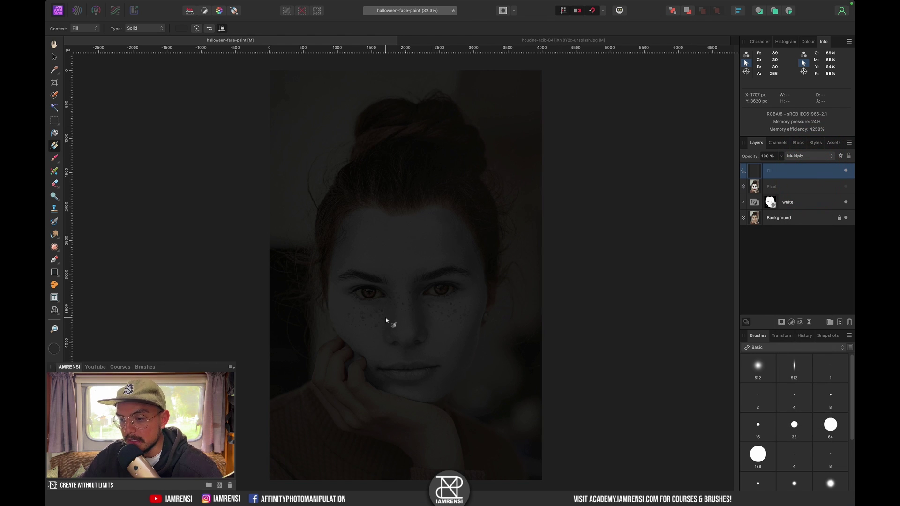
Duplicate the face mask of the "white" group and place the copy directly above the dark fill layer.
scroll(385, 320, up, 5)
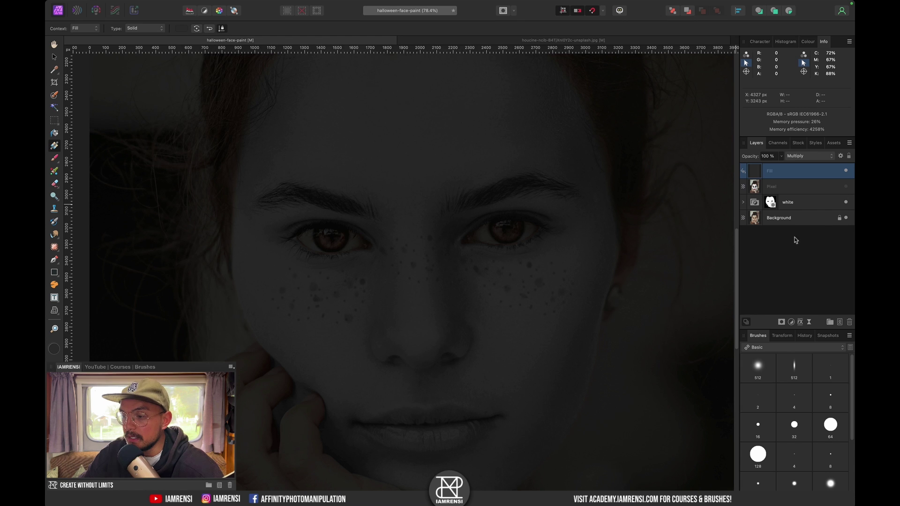
click(772, 209)
click(771, 209)
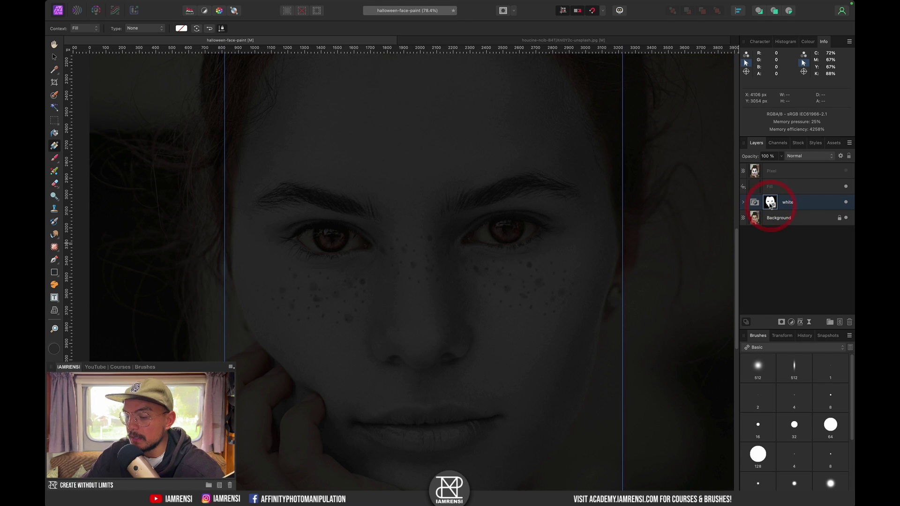
key(super+j)
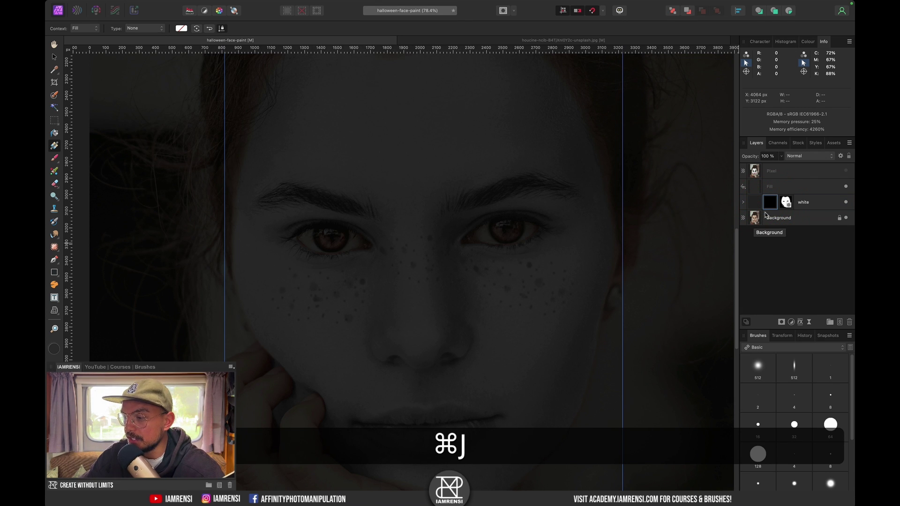
drag(773, 208, 776, 184)
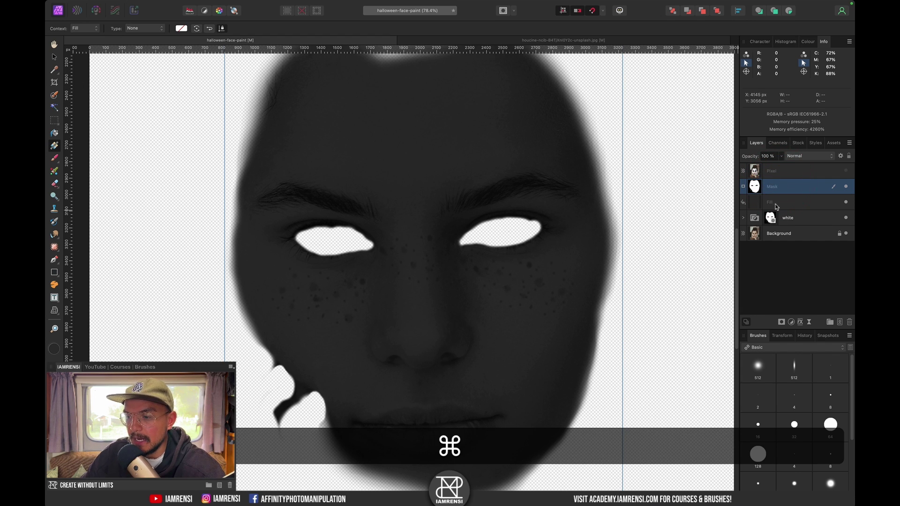
Group the copied face mask with the fill layer, expand the group and select the fill inside it.
super+click(773, 202)
key(super+g)
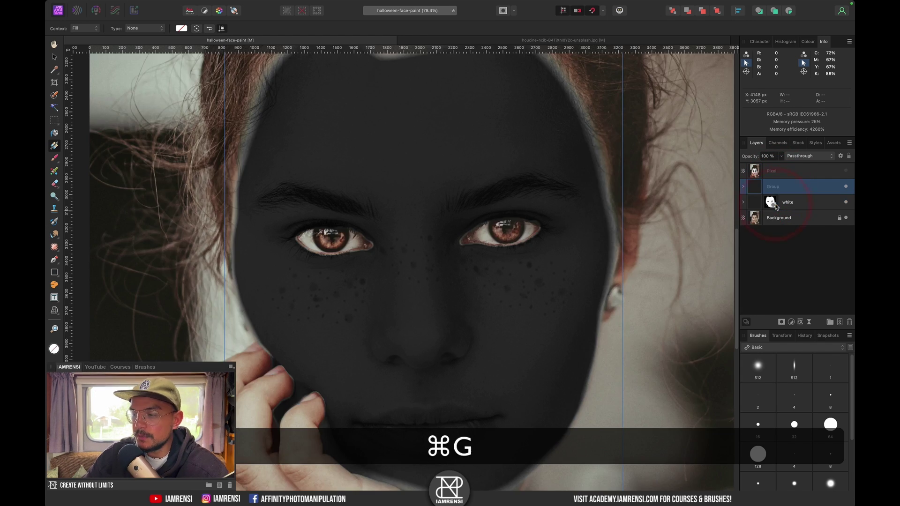
click(744, 186)
click(780, 217)
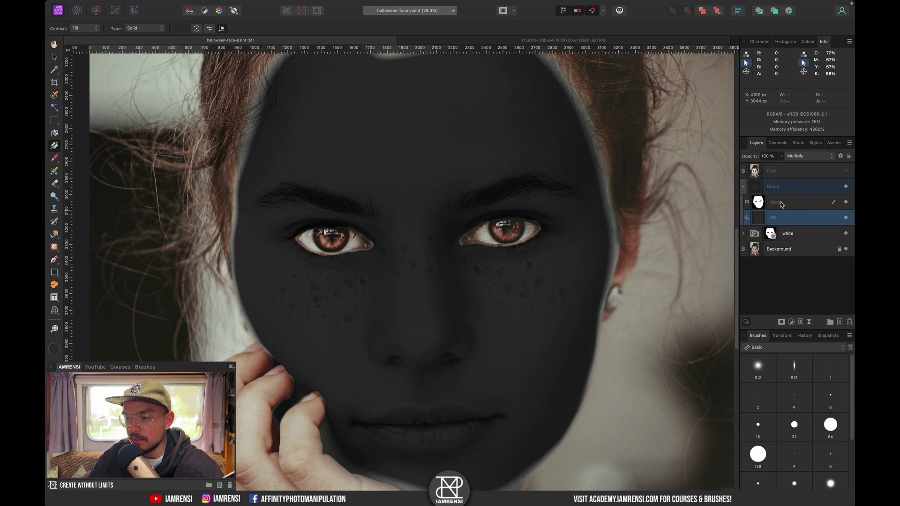
Add a Curves adjustment above the fill and brighten it by raising a curve point to X 0.371, Y 0.604.
scroll(570, 277, up, 4)
scroll(577, 211, down, 5)
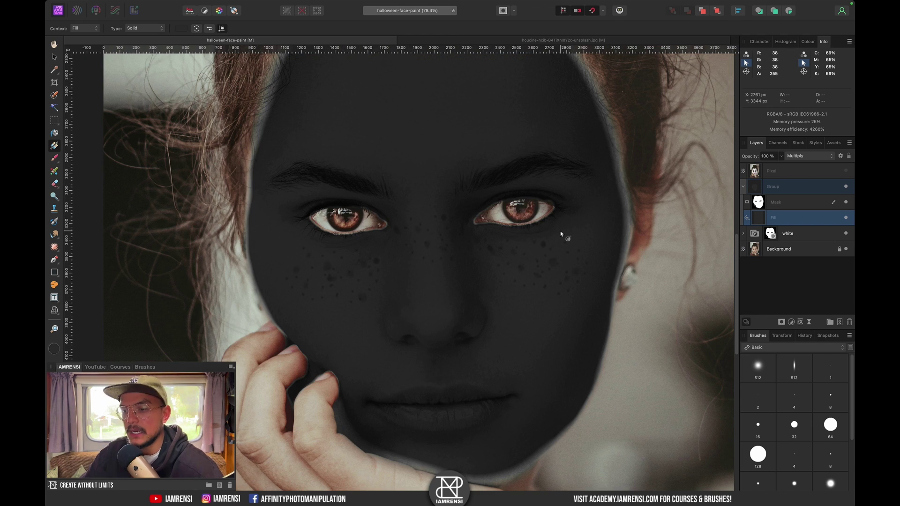
scroll(562, 234, up, 4)
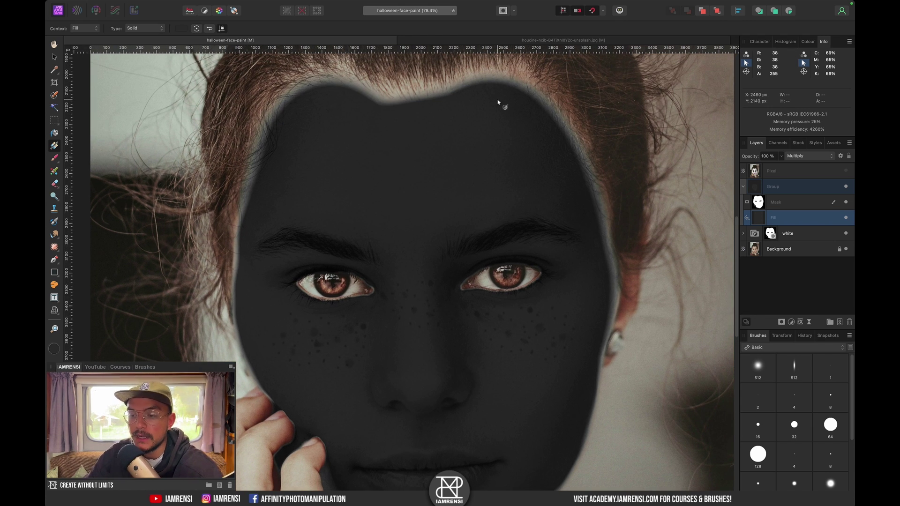
scroll(327, 188, down, 5)
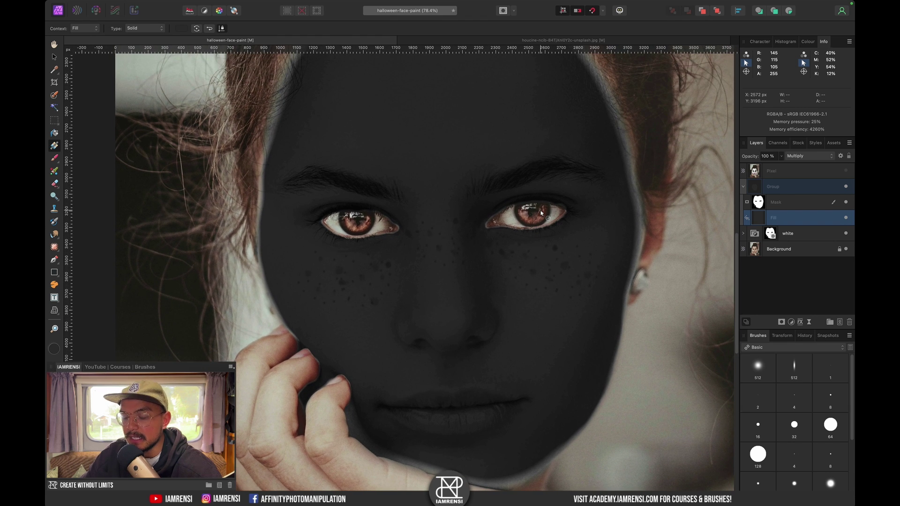
key(super+minus)
scroll(541, 214, up, 3)
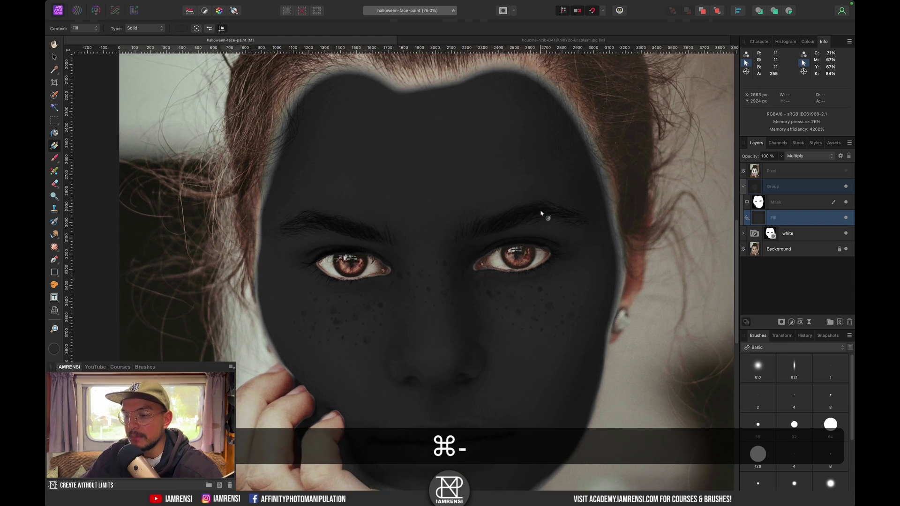
key(super+m)
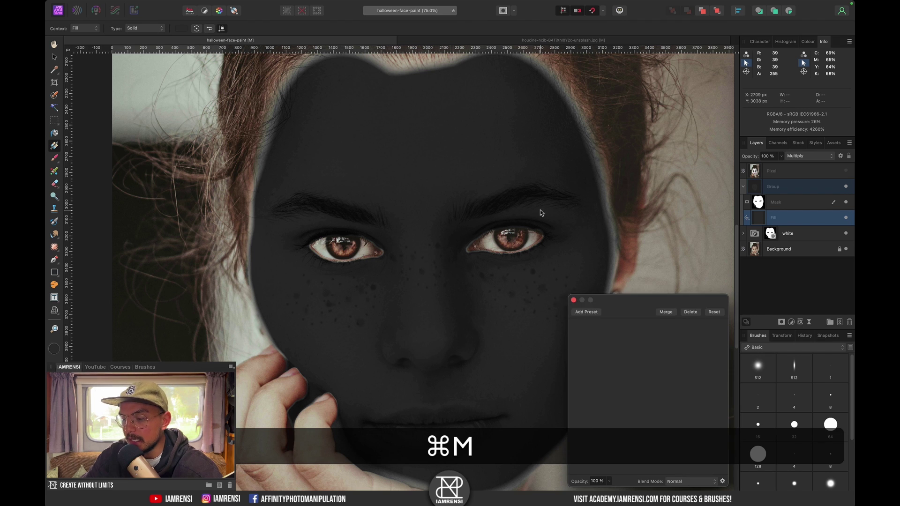
drag(650, 376, 629, 359)
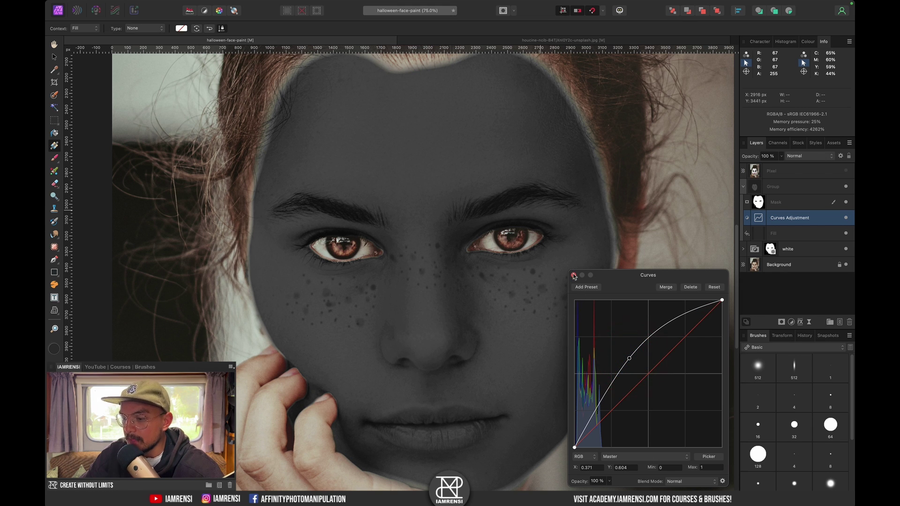
click(573, 276)
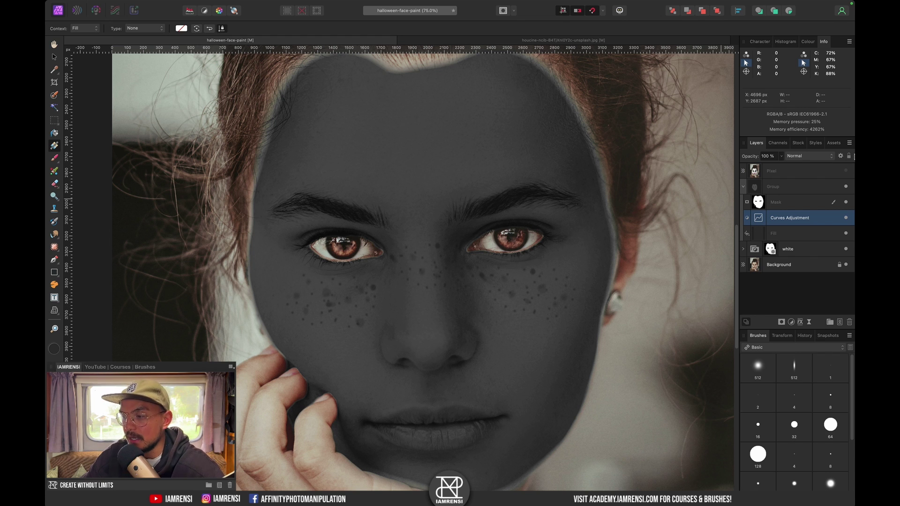
Limit the Curves adjustment's underlying composition range to rise from 0% at 12% to 100% at 20%, and compare it off and on.
click(841, 157)
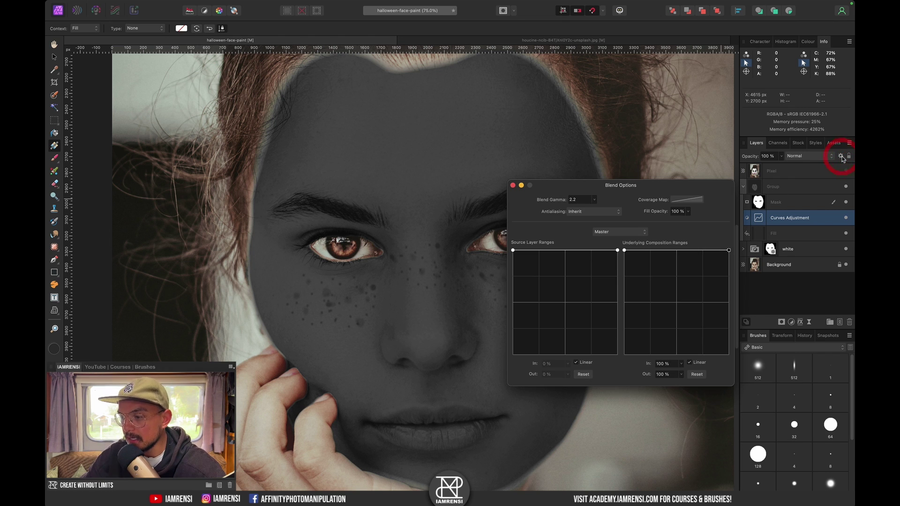
click(651, 251)
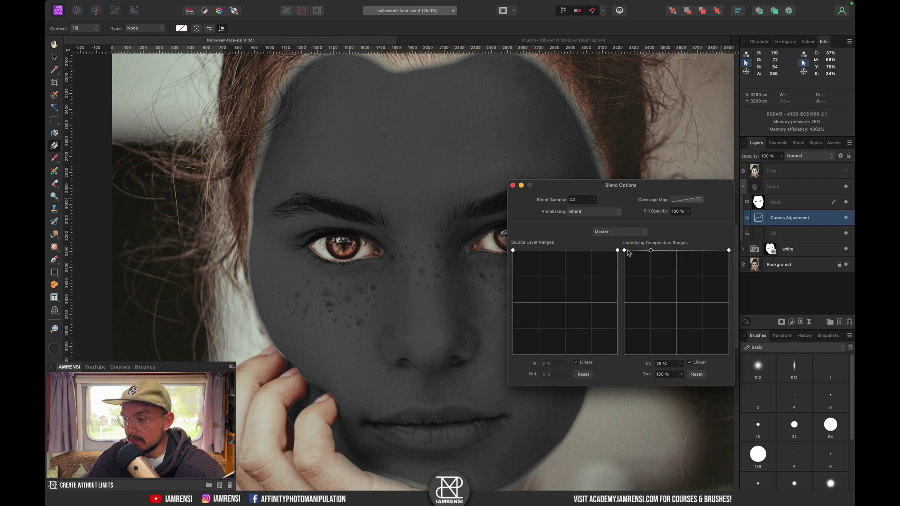
drag(625, 253, 638, 387)
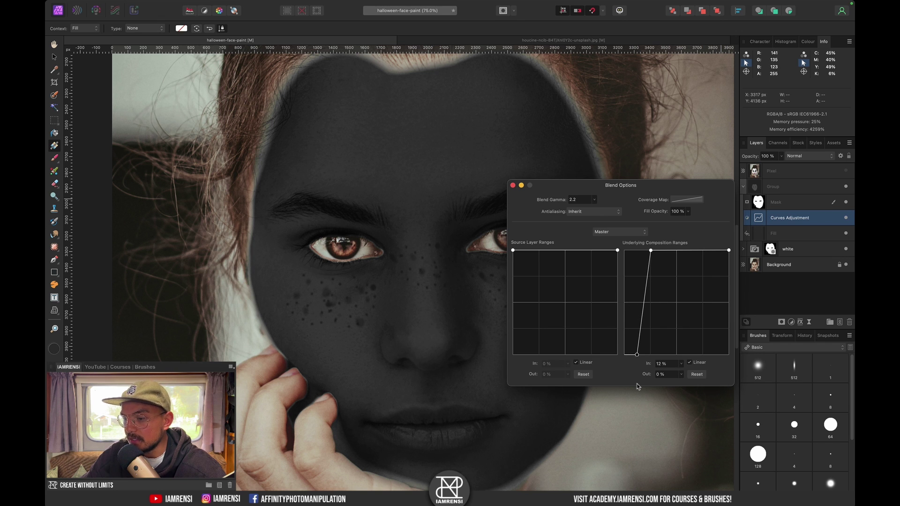
click(640, 277)
mouse_move(650, 251)
mouse_down()
mouse_move(658, 250)
mouse_move(640, 250)
mouse_move(646, 245)
mouse_up()
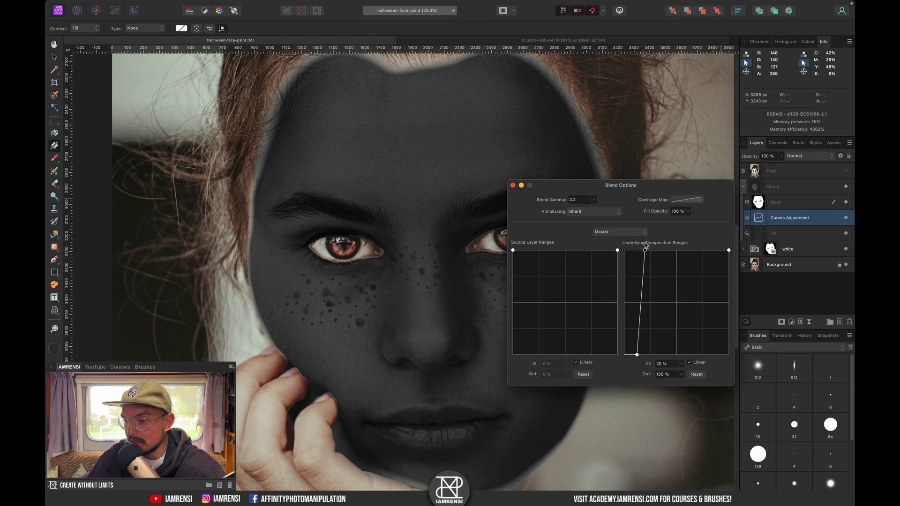
drag(636, 355, 639, 356)
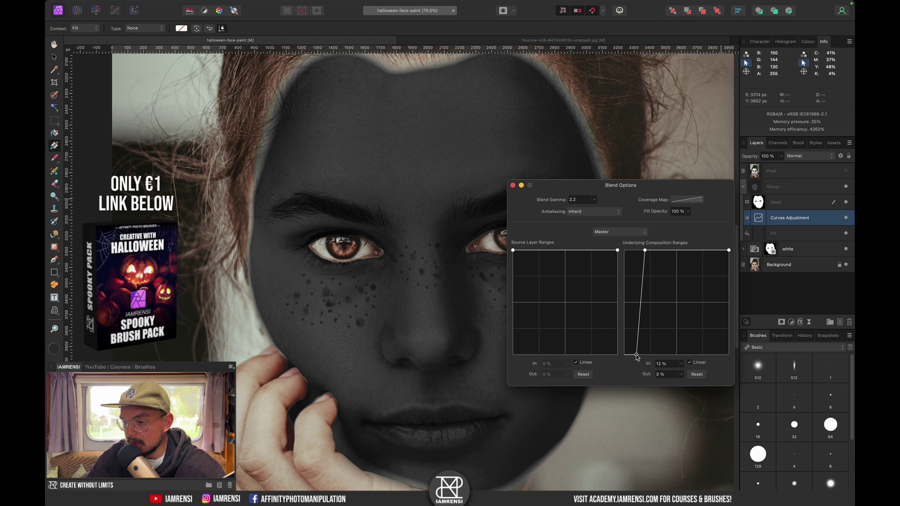
drag(638, 356, 636, 355)
click(512, 185)
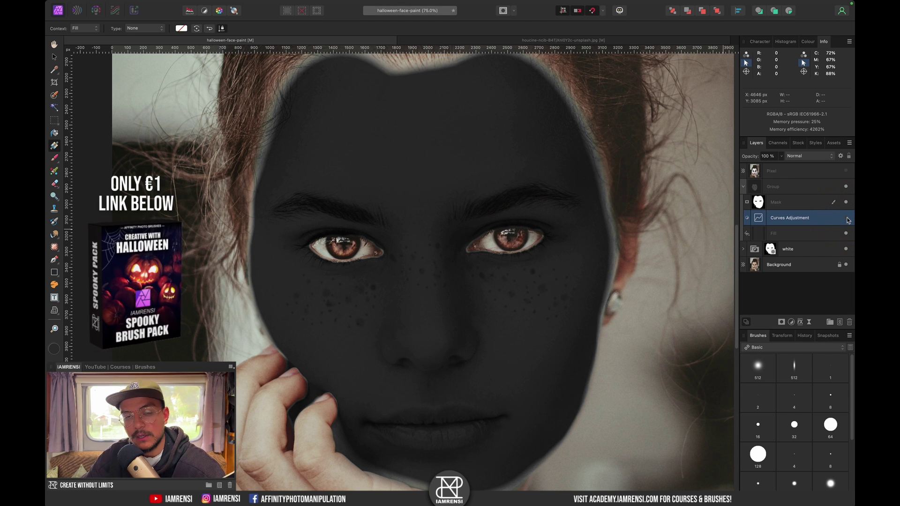
click(846, 218)
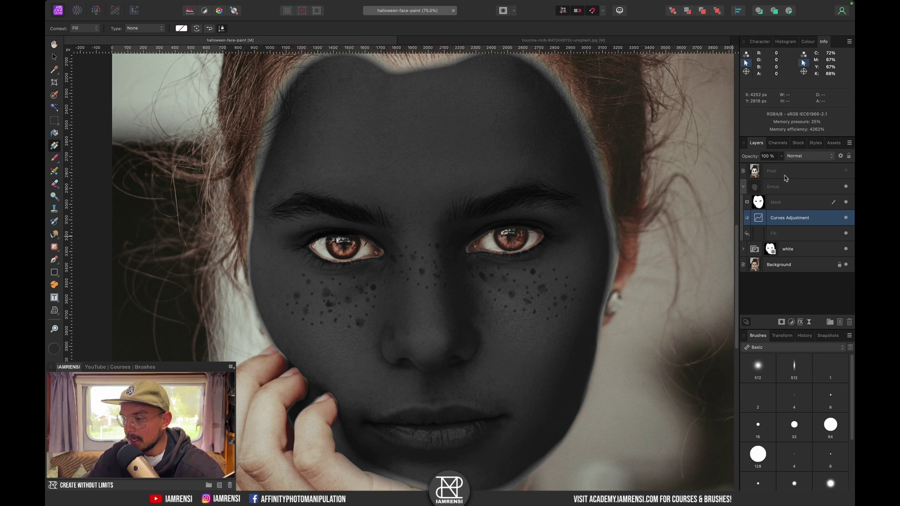
Rename the new group as "black" and add an empty mask to it.
click(774, 190)
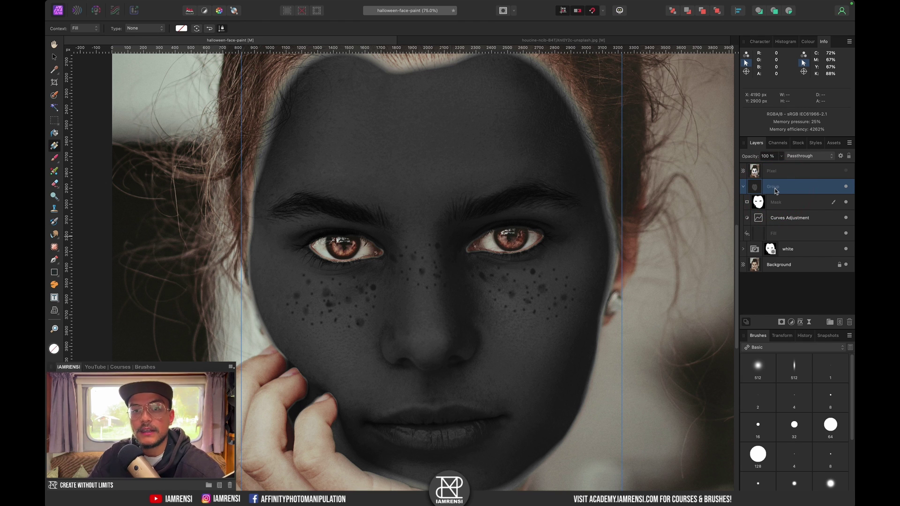
double_click(775, 190)
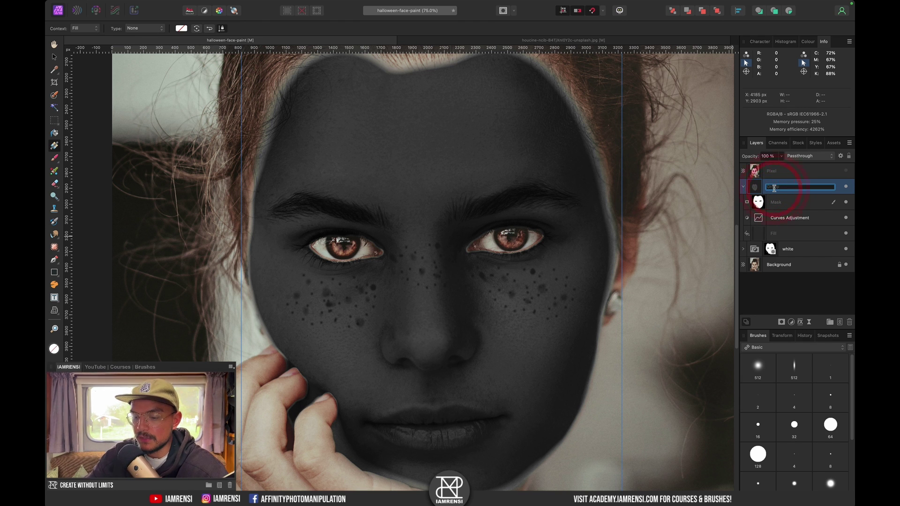
text(black)
key(Return)
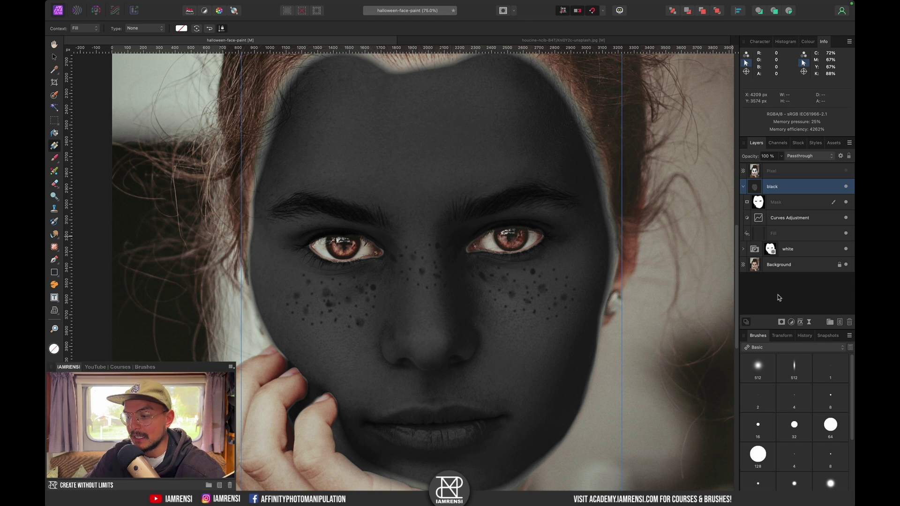
alt+click(782, 322)
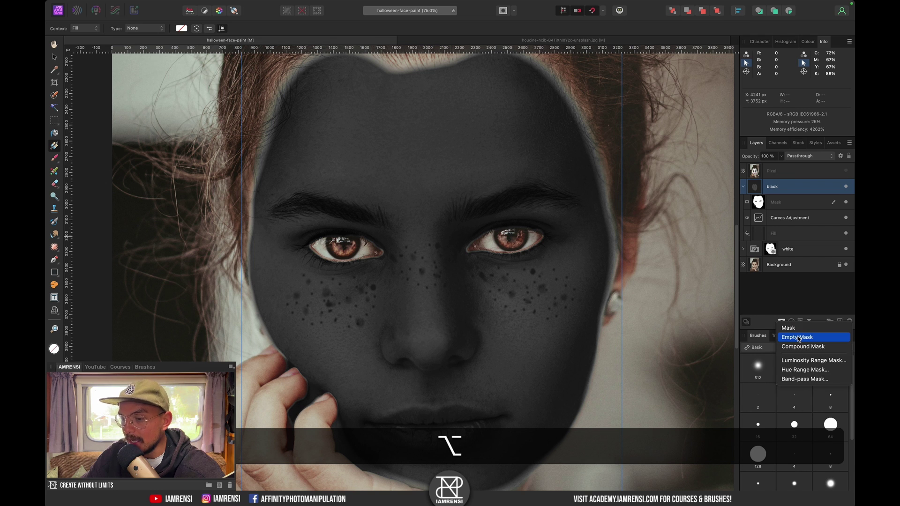
click(798, 338)
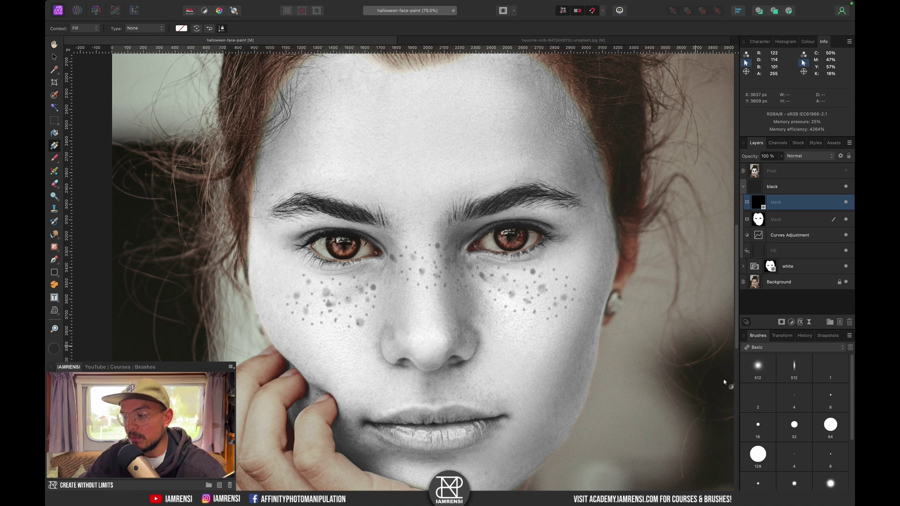
Choose the 36 px brush from the Inks category for the Paint Brush and set the foreground colour to white.
click(758, 351)
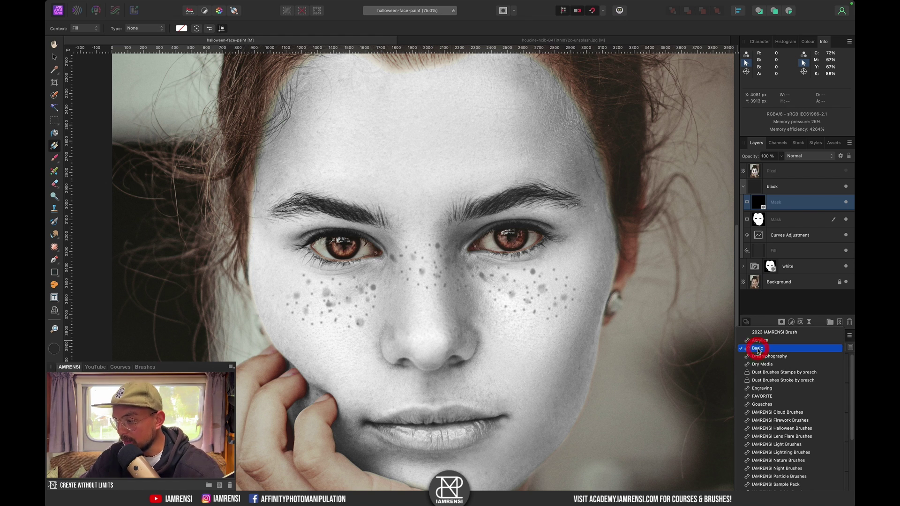
scroll(769, 436, down, 3)
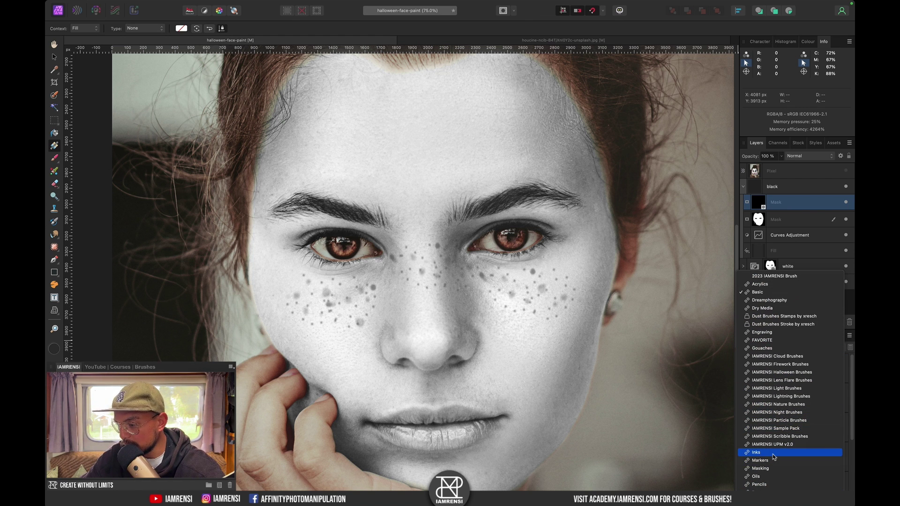
click(774, 453)
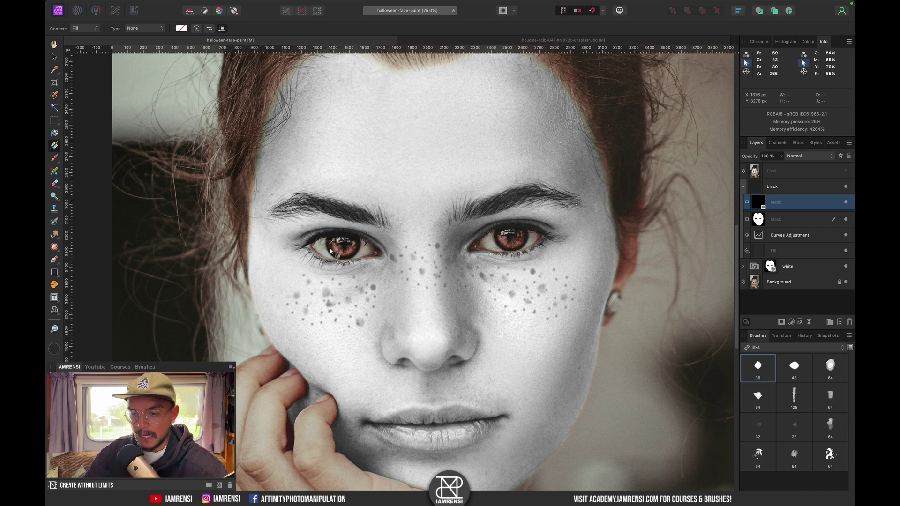
key(b)
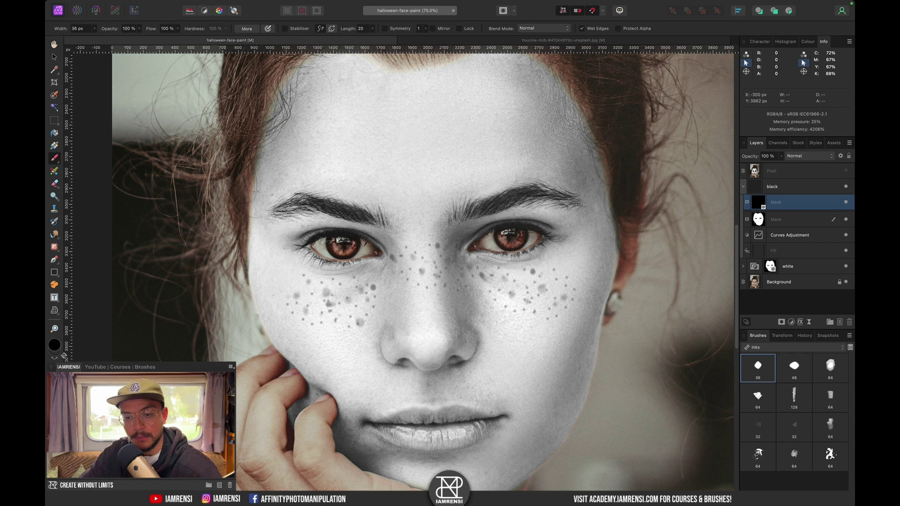
key(d)
key(x)
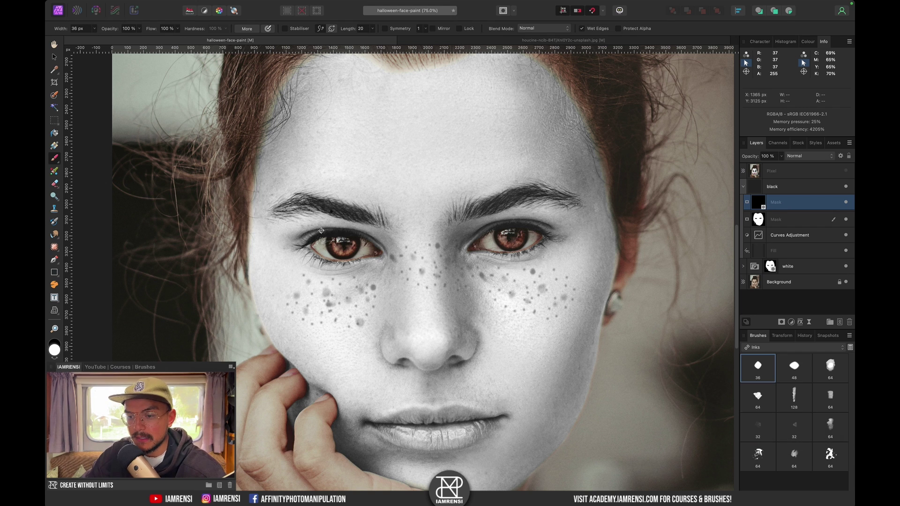
mouse_move(308, 240)
mouse_down()
mouse_move(351, 224)
mouse_move(391, 237)
mouse_move(349, 230)
mouse_move(397, 286)
mouse_up()
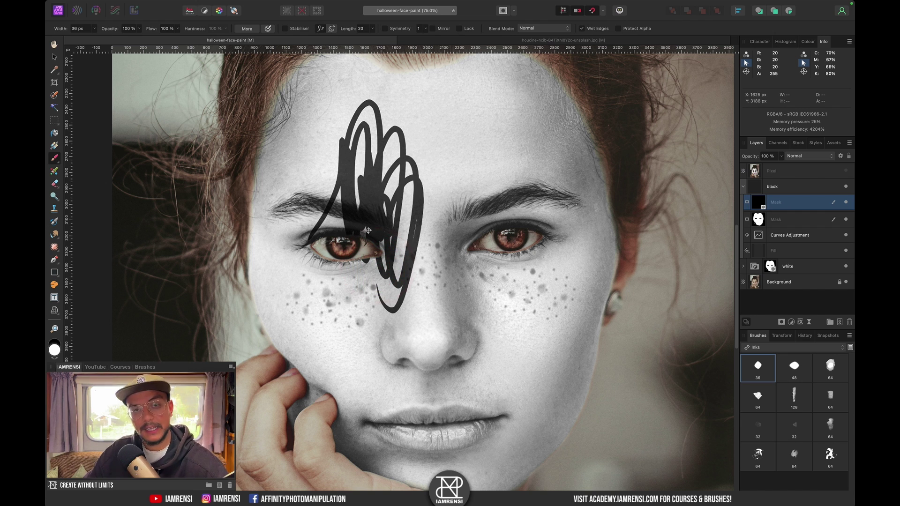
key(super)
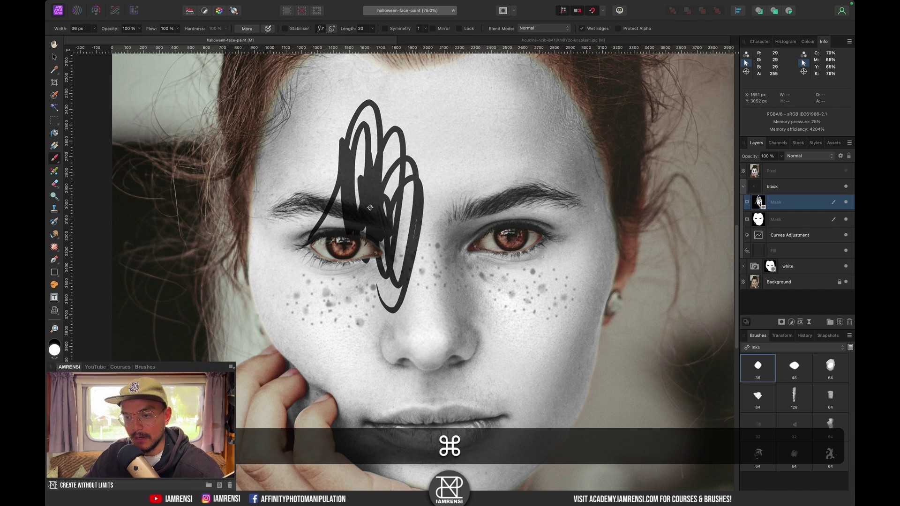
key(super+z)
scroll(320, 255, up, 2)
mouse_move(310, 267)
mouse_down()
mouse_move(340, 215)
mouse_move(347, 133)
mouse_move(359, 217)
mouse_move(384, 269)
mouse_up()
mouse_move(309, 271)
mouse_down()
mouse_move(346, 391)
mouse_move(377, 269)
mouse_up()
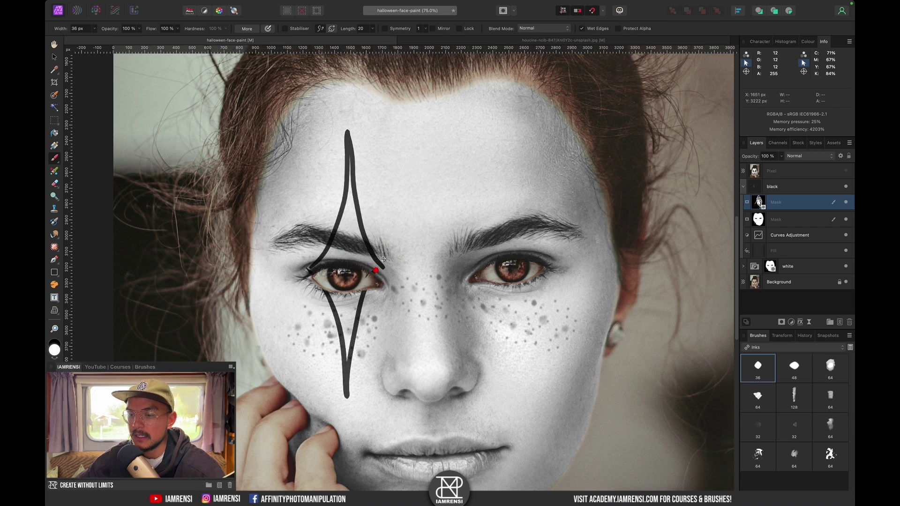
mouse_move(471, 270)
mouse_down()
mouse_move(520, 145)
mouse_move(534, 275)
mouse_move(531, 378)
mouse_up()
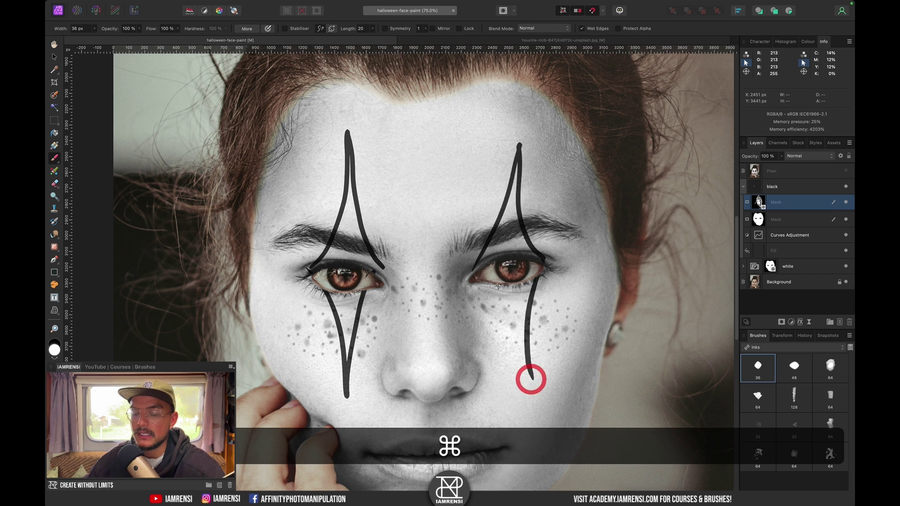
key(super+z)
key(super+z)
key(super+z)
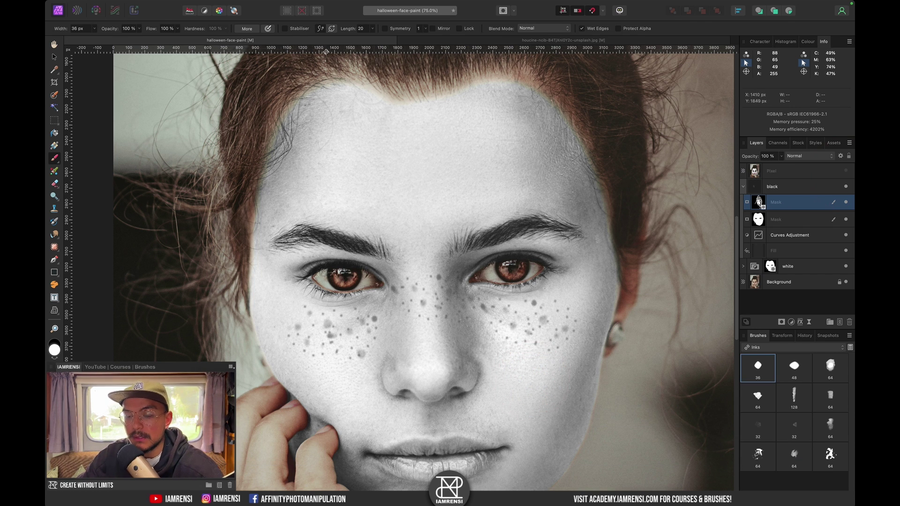
Turn on the Paint Brush's stabiliser and reduce its width to 24.9 px, undoing the test marks made on the forehead.
click(286, 29)
mouse_move(350, 160)
mouse_down()
mouse_move(387, 157)
mouse_move(406, 174)
mouse_move(402, 222)
mouse_move(413, 245)
mouse_move(438, 245)
mouse_move(449, 212)
mouse_move(432, 180)
mouse_move(438, 153)
mouse_move(474, 145)
mouse_move(468, 230)
mouse_move(510, 236)
mouse_move(509, 151)
mouse_up()
key(ctrl+z)
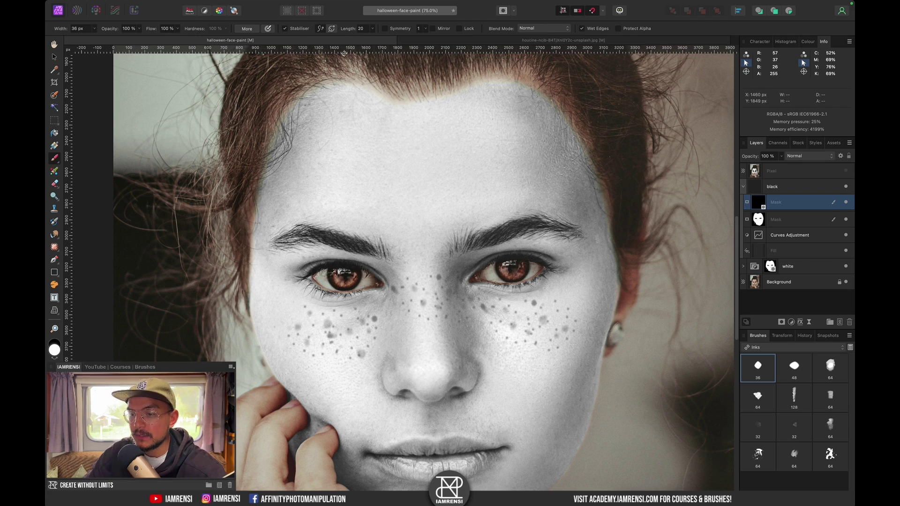
click(347, 207)
key(super+equal)
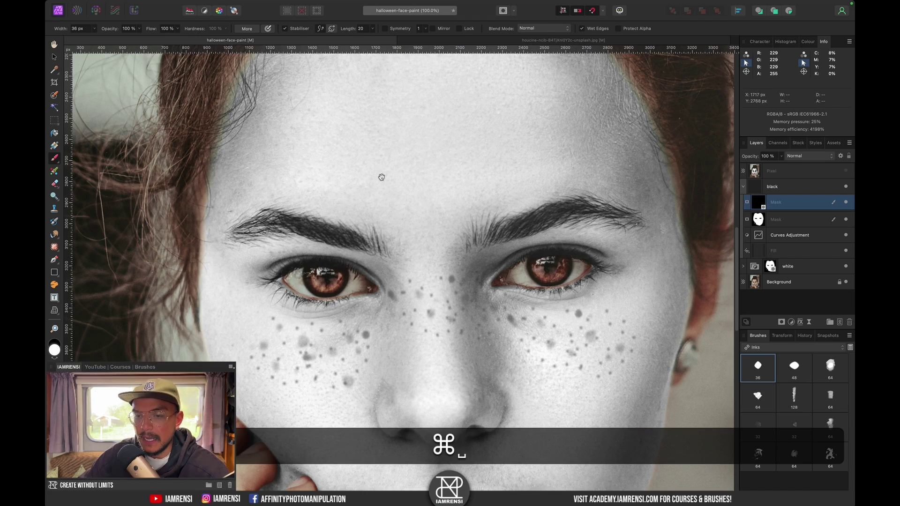
scroll(349, 210, up, 3)
key(bracketleft)
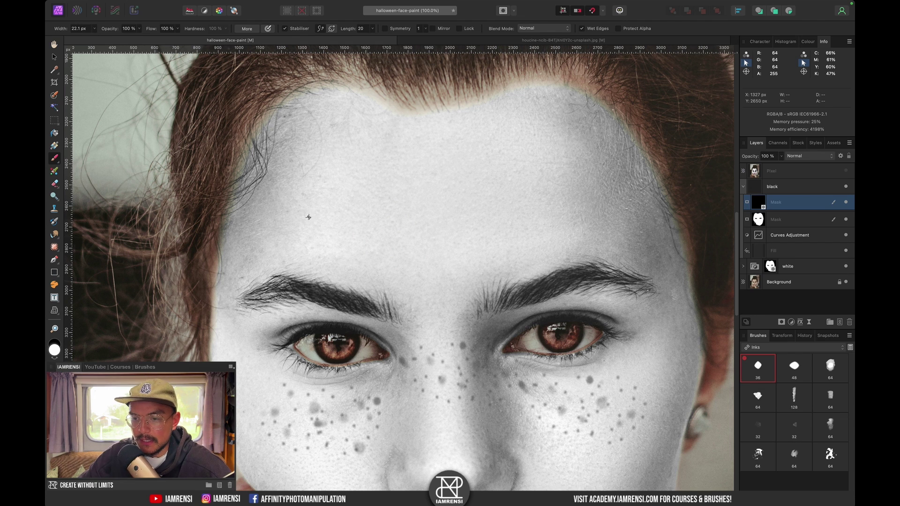
click(328, 198)
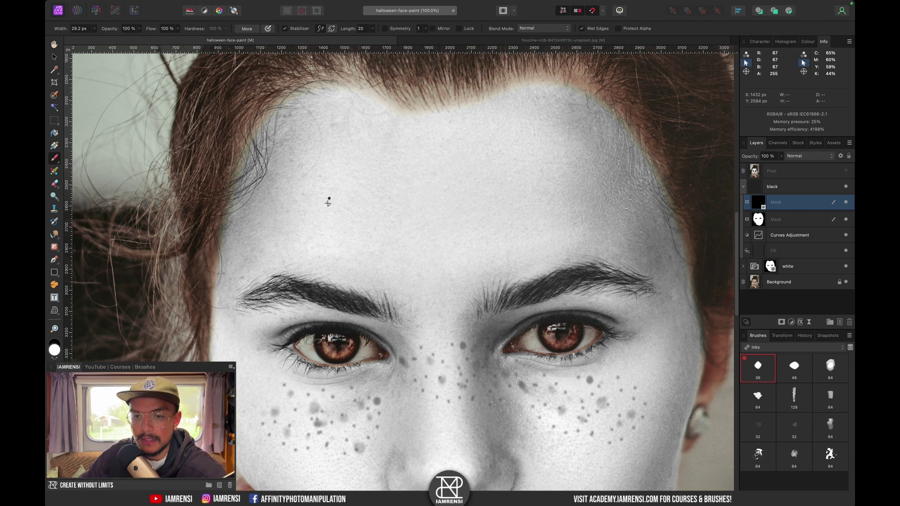
key(super+z)
Paint a tall pointed diamond outline around the woman's right eye, running from mid-forehead through the eye corners to the cheek.
scroll(288, 333, down, 2)
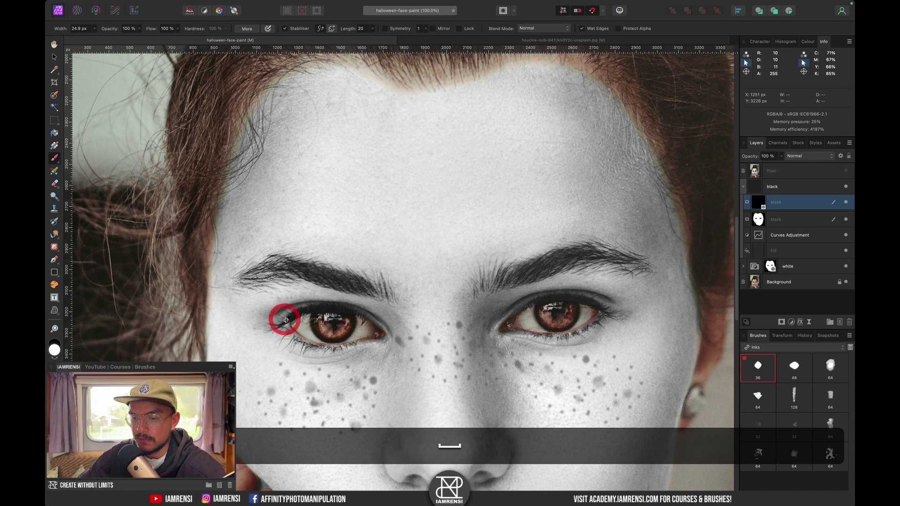
mouse_move(294, 313)
mouse_down()
mouse_move(330, 239)
mouse_move(338, 154)
mouse_up()
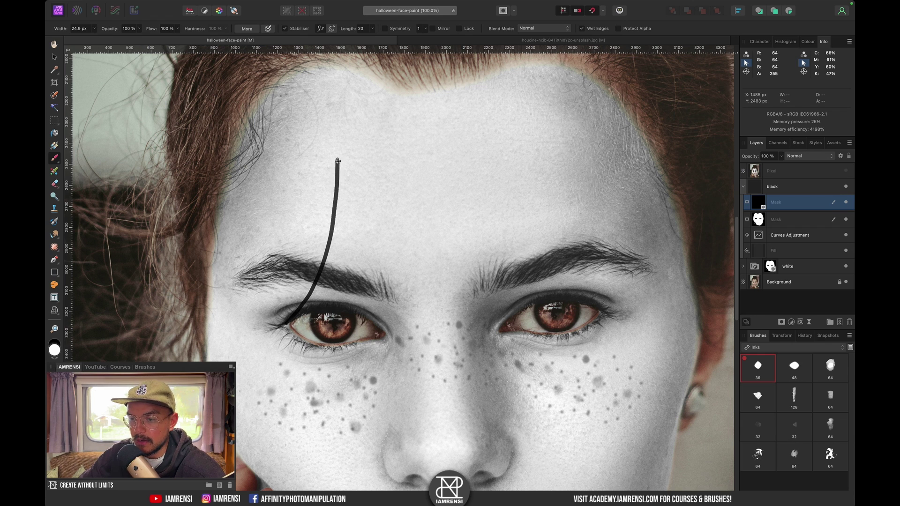
mouse_move(336, 209)
mouse_down()
mouse_move(347, 263)
mouse_move(370, 307)
mouse_up()
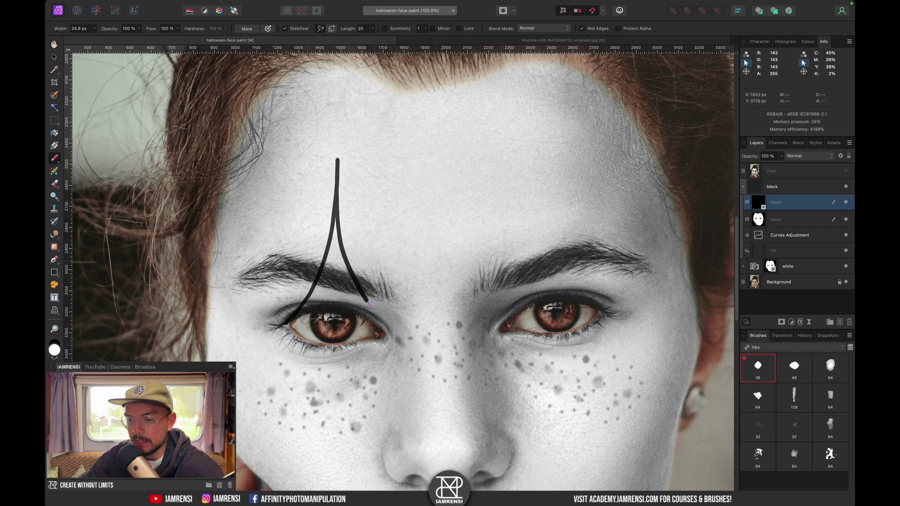
scroll(393, 331, down, 5)
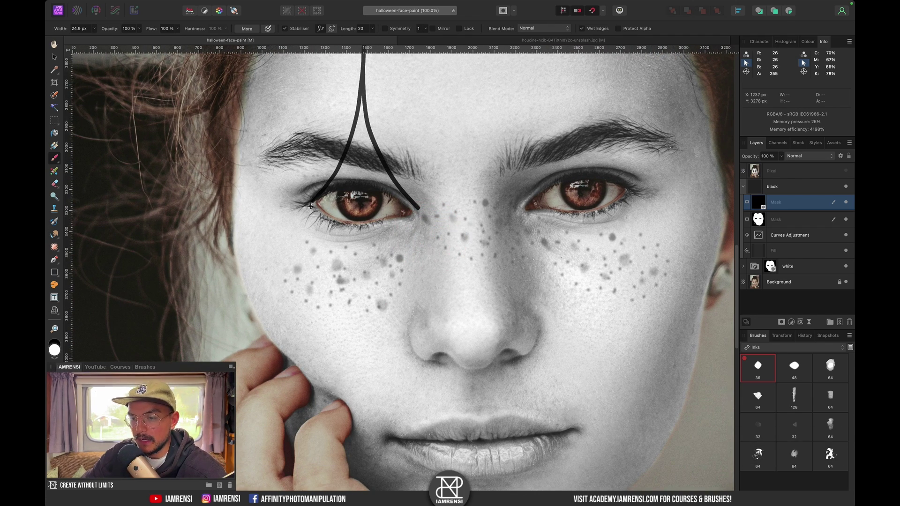
mouse_move(313, 203)
mouse_down()
mouse_move(349, 254)
mouse_move(355, 313)
mouse_move(367, 264)
mouse_move(402, 220)
mouse_up()
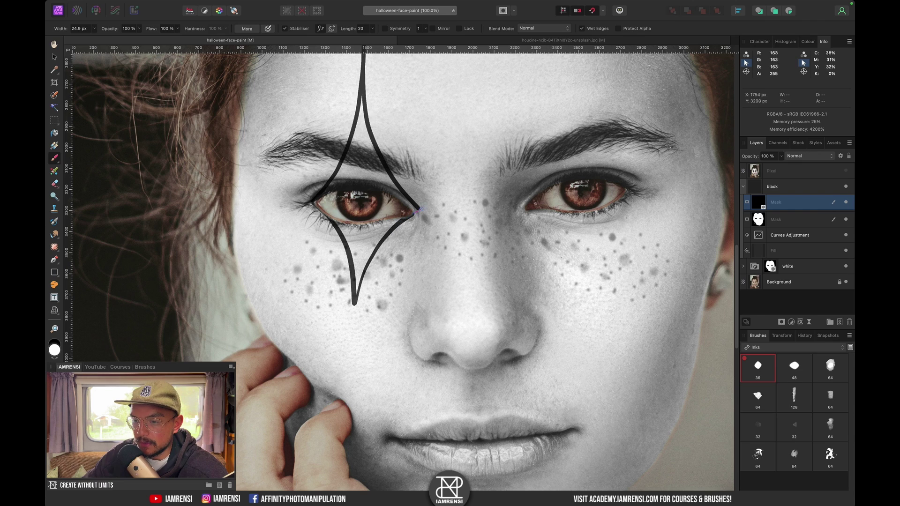
Paint the upper half of a matching diamond outline over her left eye, from both eye corners to a point on the forehead.
scroll(496, 266, down, 3)
mouse_move(352, 267)
mouse_down()
mouse_move(360, 315)
mouse_move(318, 269)
mouse_up()
scroll(354, 281, up, 3)
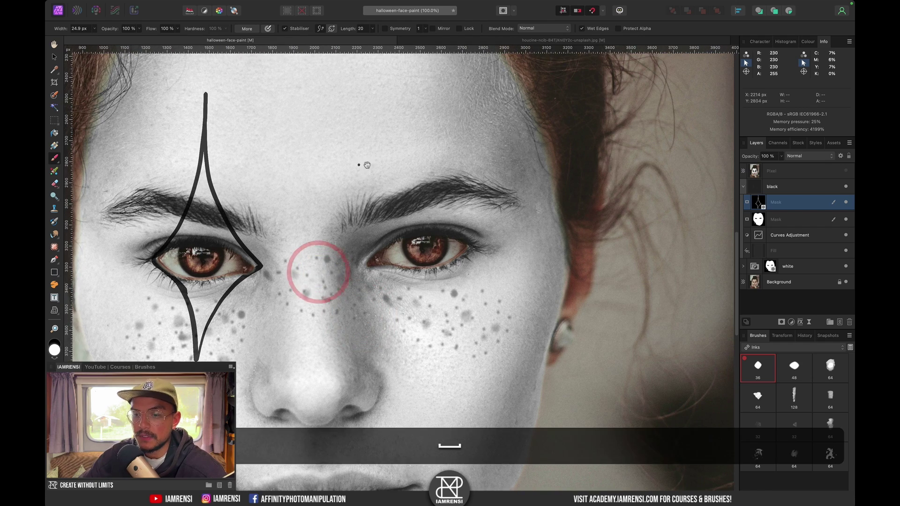
drag(364, 165, 346, 222)
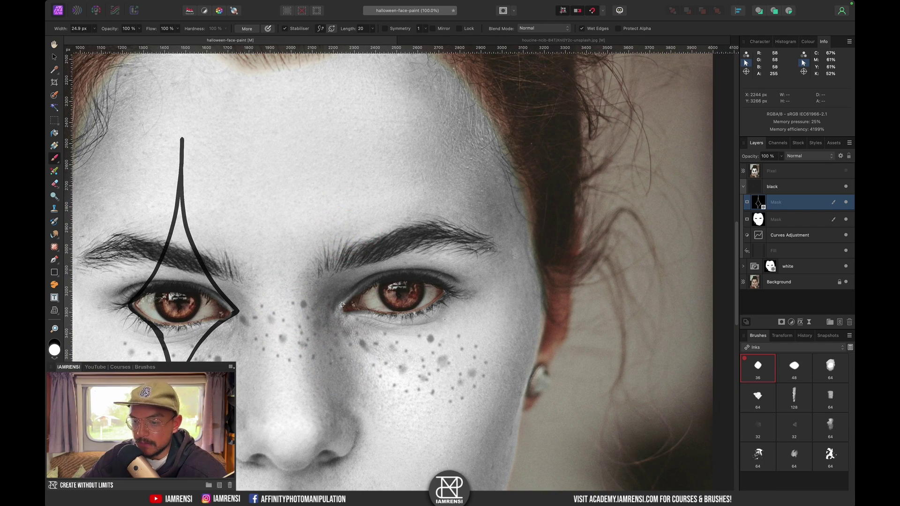
mouse_move(345, 307)
mouse_down()
mouse_move(388, 229)
mouse_move(399, 136)
mouse_up()
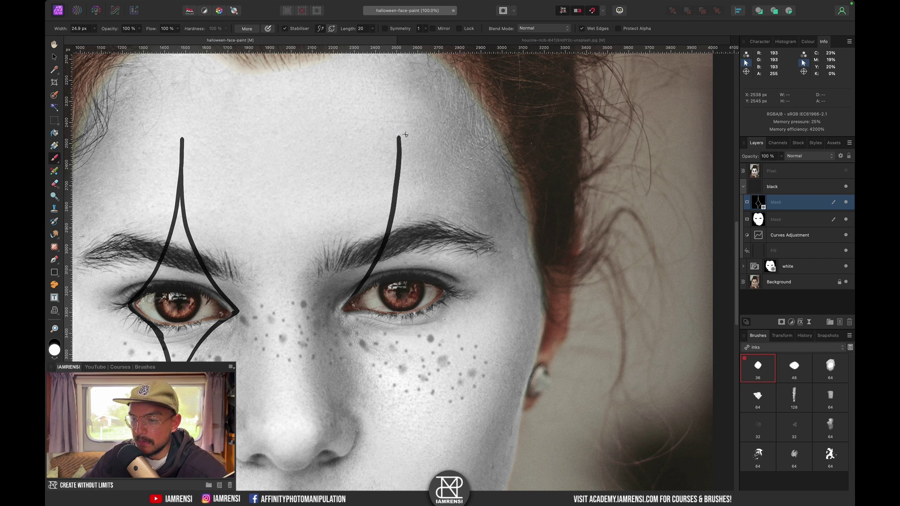
drag(401, 174, 430, 268)
Close the diamond outline below her left eye with two curved strokes meeting on the cheek, undoing and repainting the outer one.
drag(420, 364, 402, 251)
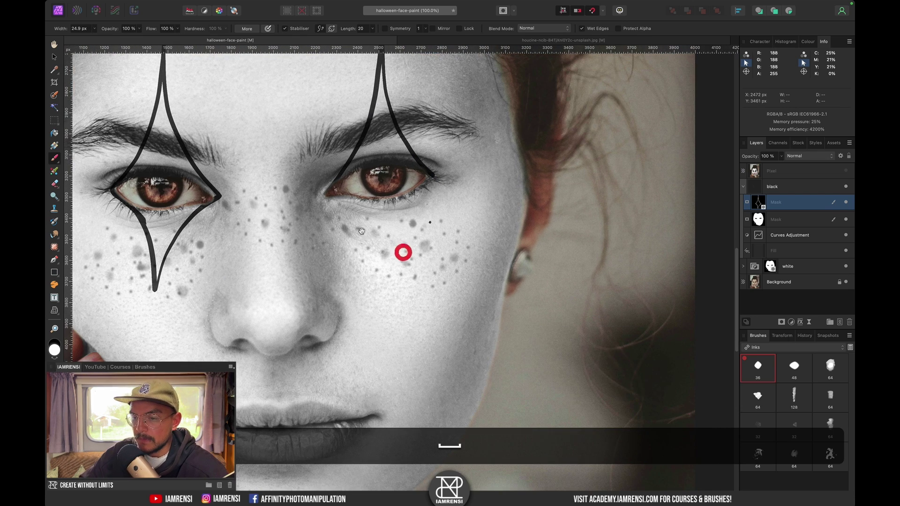
mouse_move(325, 196)
mouse_down()
mouse_move(377, 244)
mouse_move(389, 300)
mouse_move(375, 277)
mouse_move(374, 286)
mouse_move(412, 189)
mouse_up()
key(super+z)
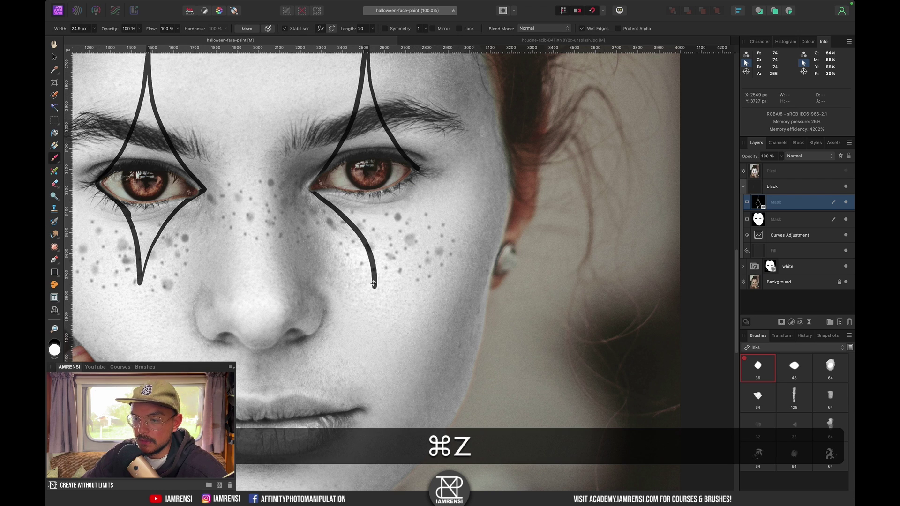
mouse_move(374, 287)
mouse_down()
mouse_move(382, 226)
mouse_move(414, 179)
mouse_up()
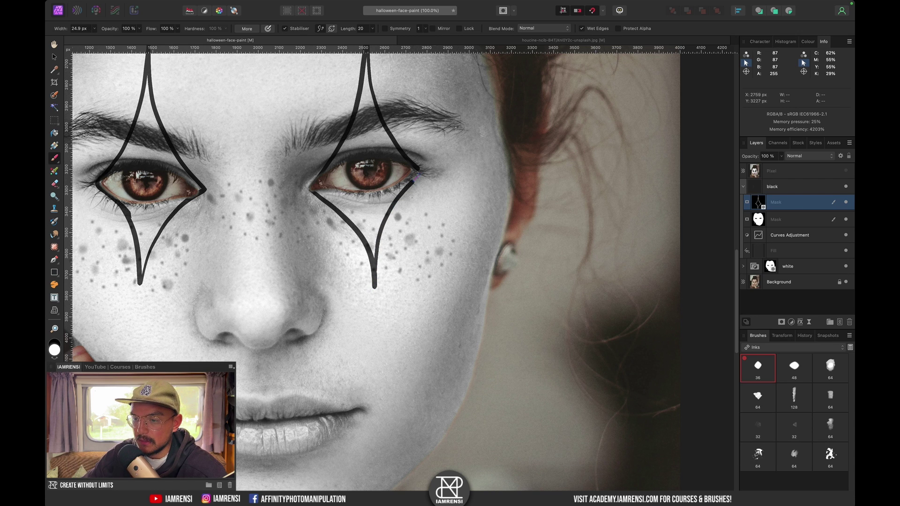
Flood-select the insides of both eye diamonds on the mask and grow the selection by 9.5 px.
drag(335, 202, 438, 245)
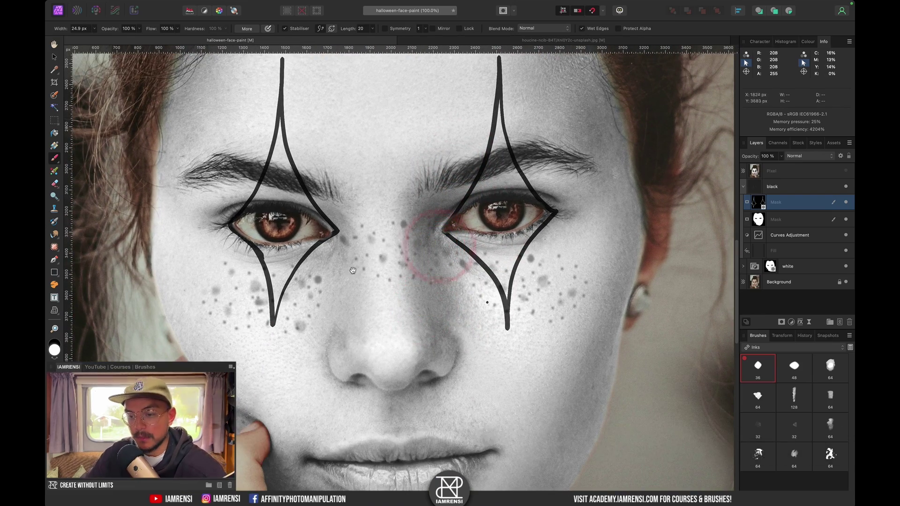
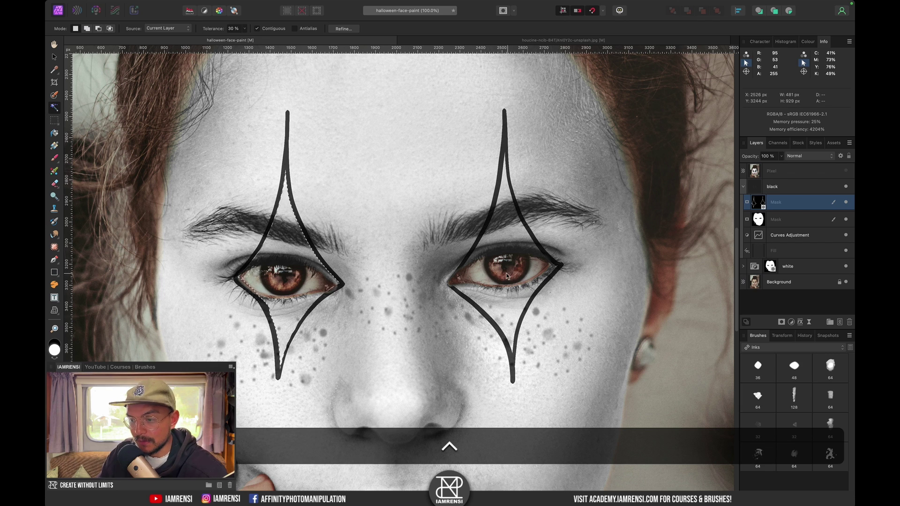
shift+click(506, 271)
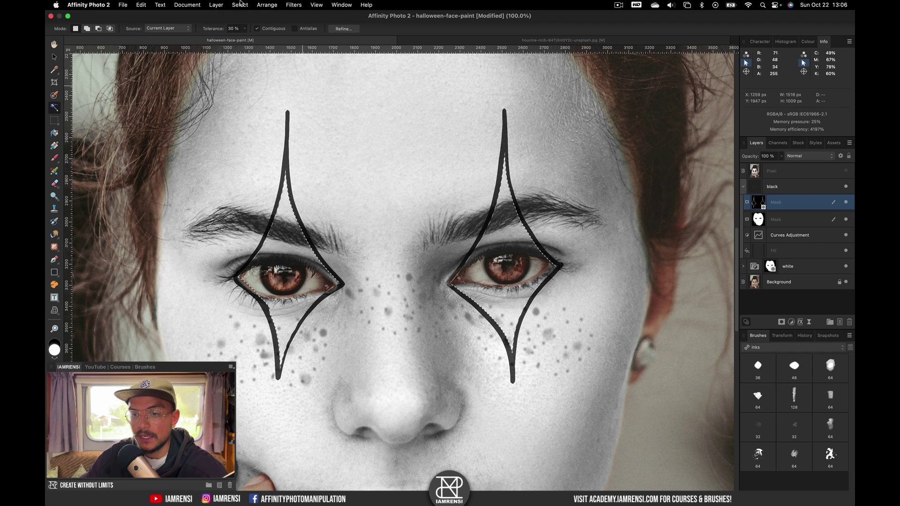
click(240, 5)
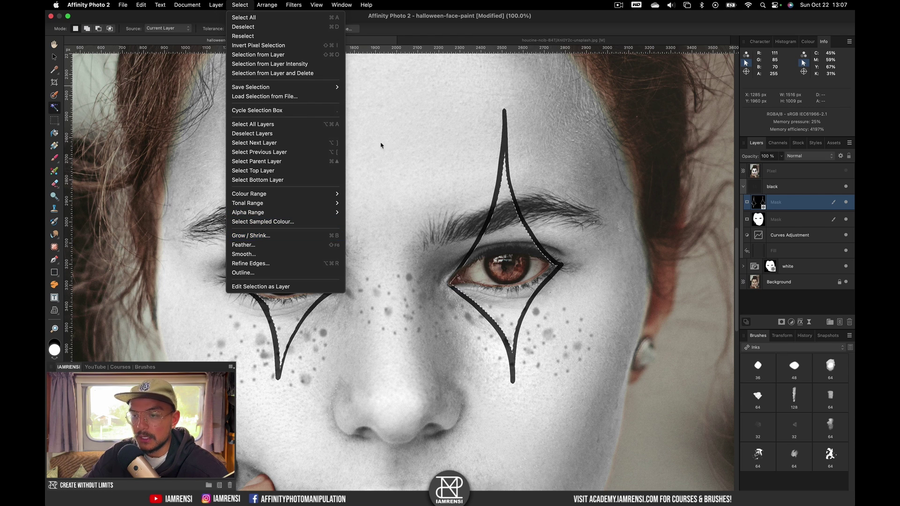
click(444, 28)
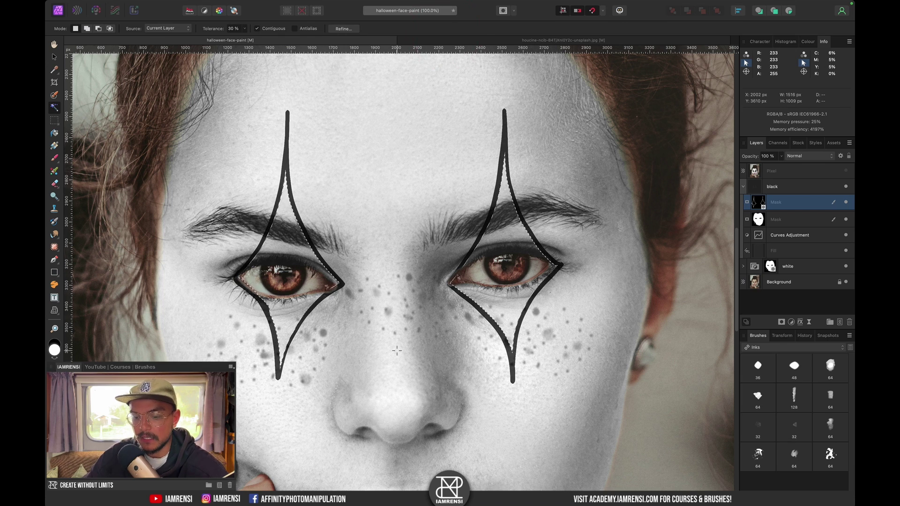
key(super+b)
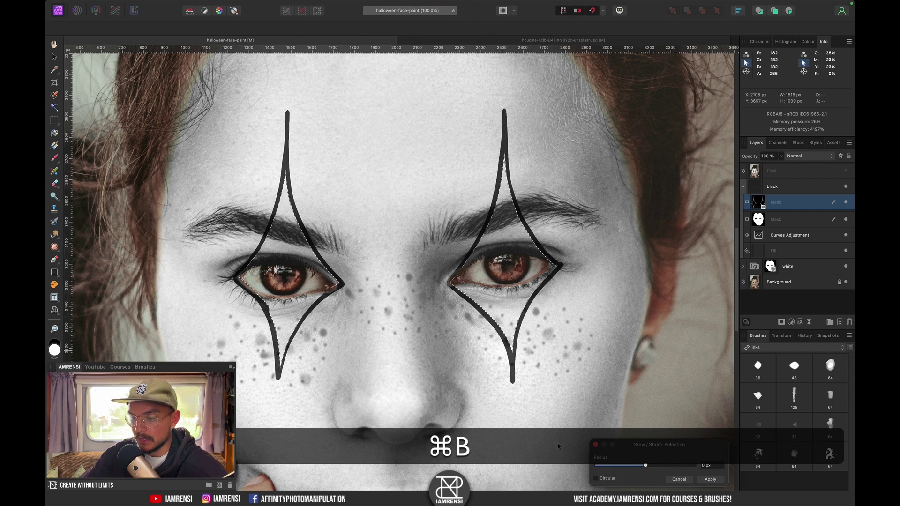
drag(646, 465, 647, 466)
scroll(323, 262, up, 5)
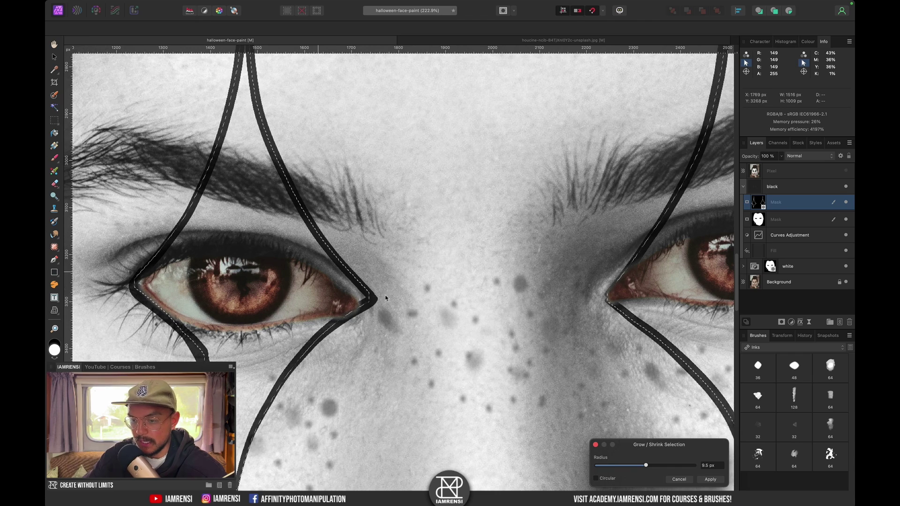
click(710, 479)
Fill the selected diamonds on the mask with the white primary colour at 100% opacity, and deselect.
scroll(303, 270, down, 6)
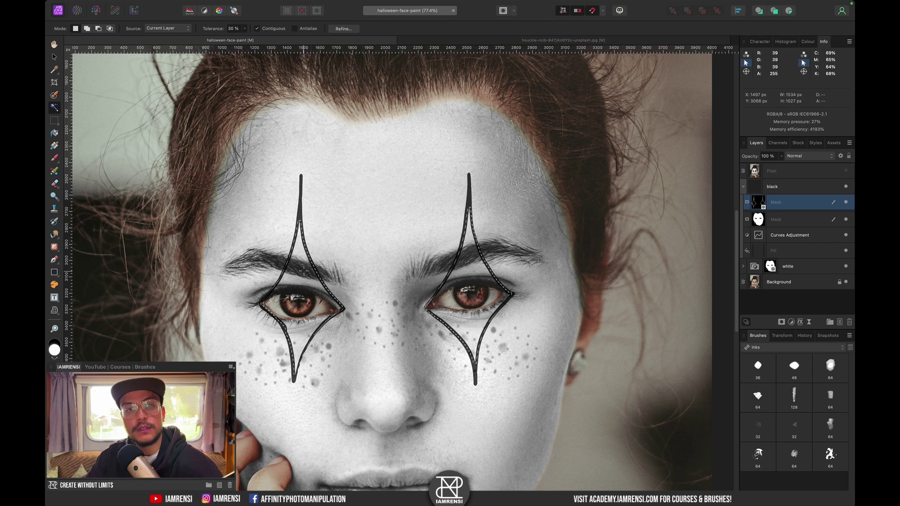
click(141, 5)
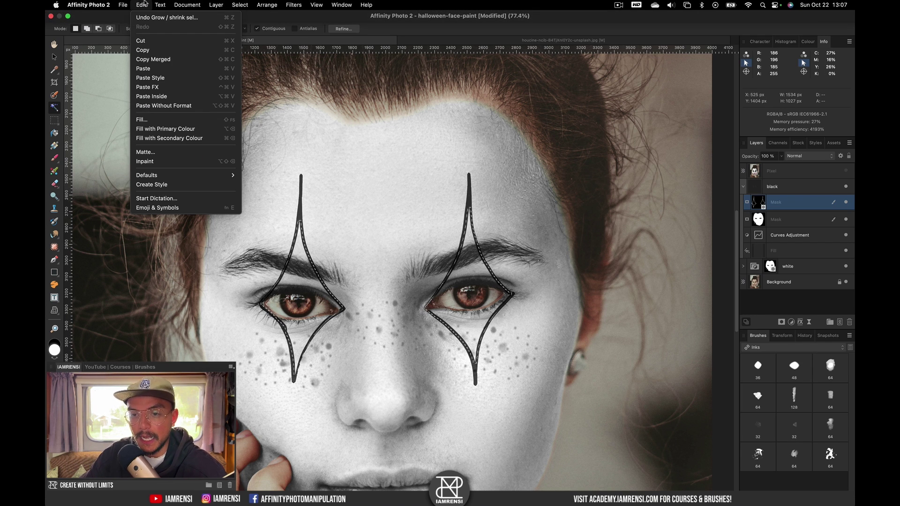
click(230, 120)
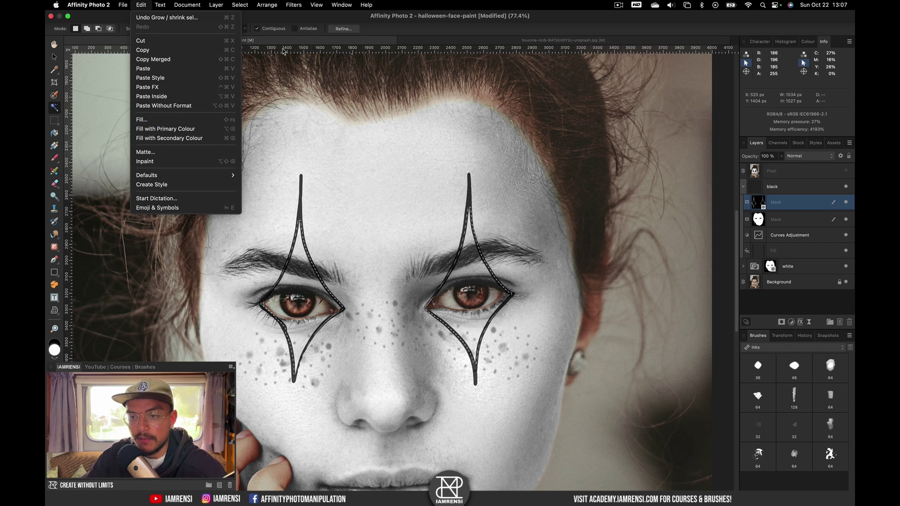
key(shift+F5)
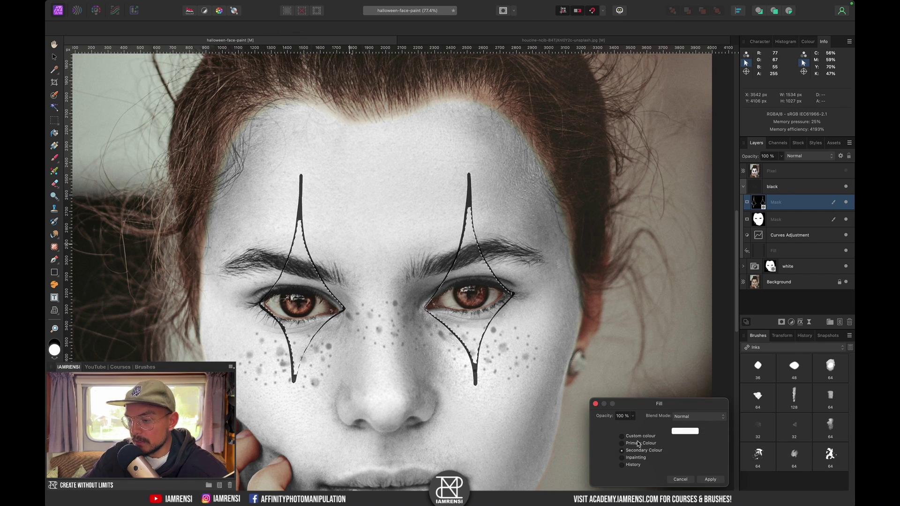
click(642, 436)
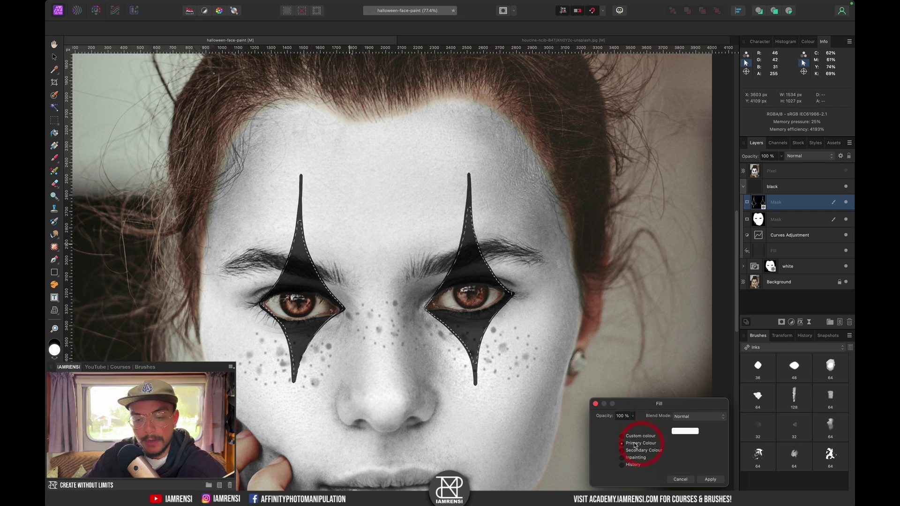
click(703, 480)
scroll(458, 328, down, 3)
key(super+d)
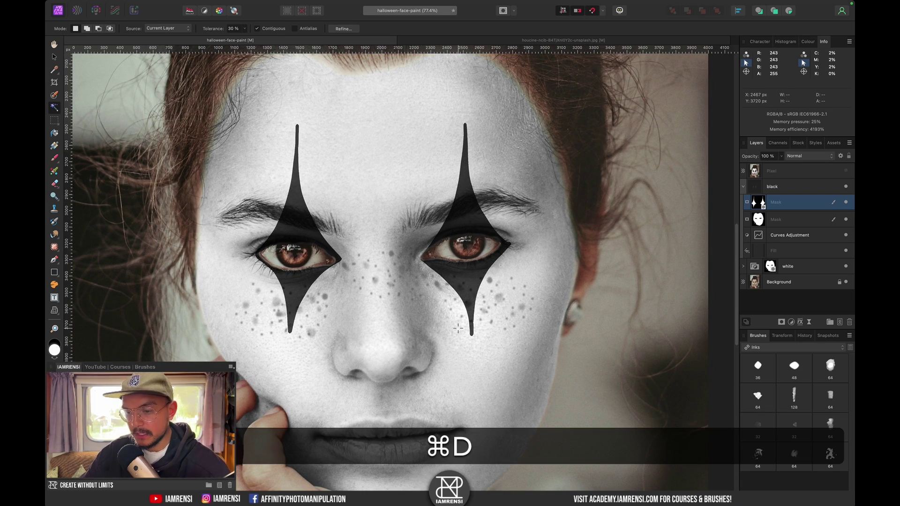
scroll(458, 328, right, 2)
scroll(457, 328, down, 2)
scroll(458, 327, left, 1)
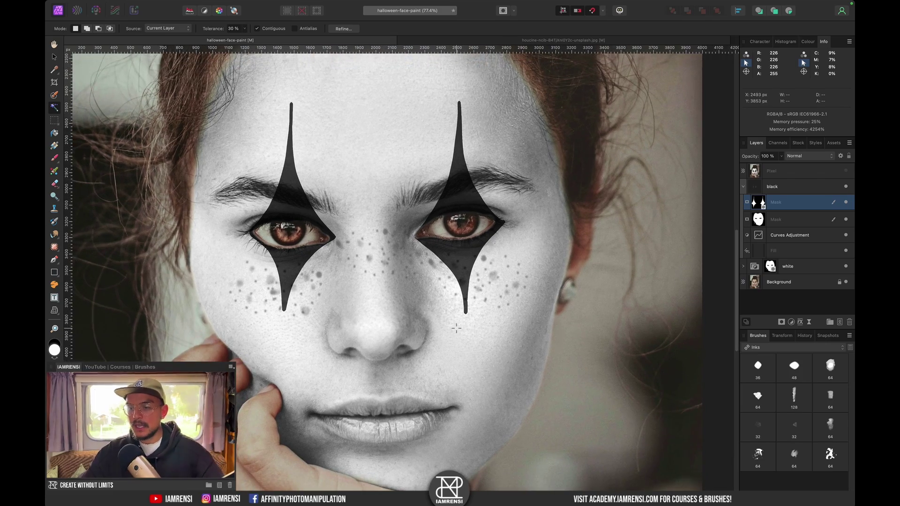
scroll(434, 334, down, 5)
scroll(433, 334, up, 5)
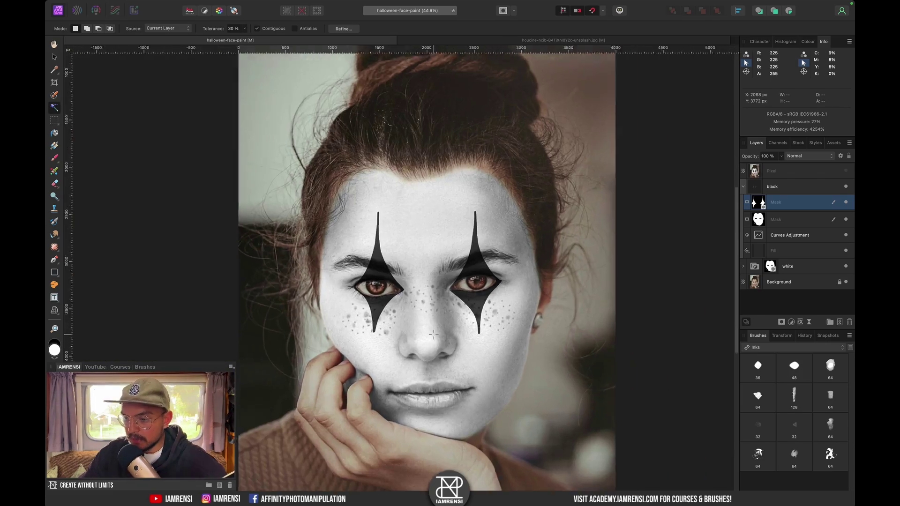
scroll(434, 333, down, 2)
scroll(434, 334, right, 2)
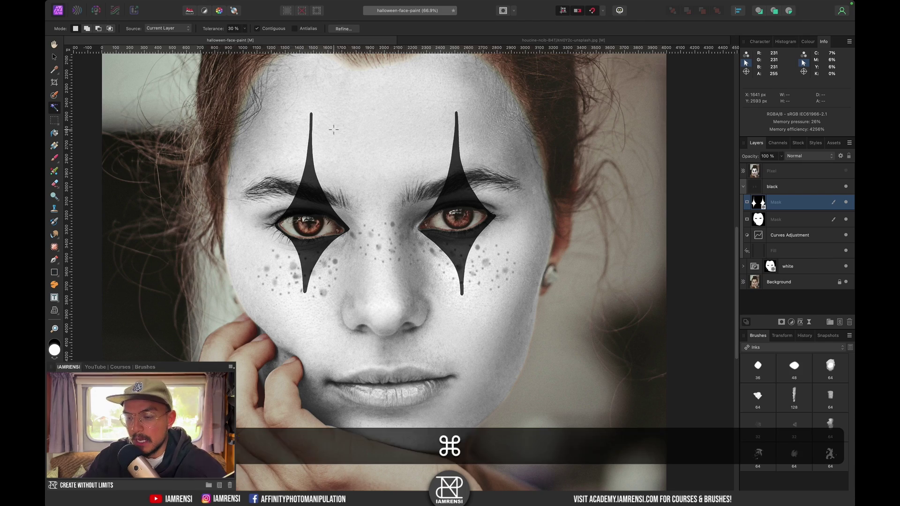
Extend the lower tip of the diamond under her right eye slightly down the cheek with the 24.9 px Paint Brush.
key(super+equal)
drag(334, 147, 374, 204)
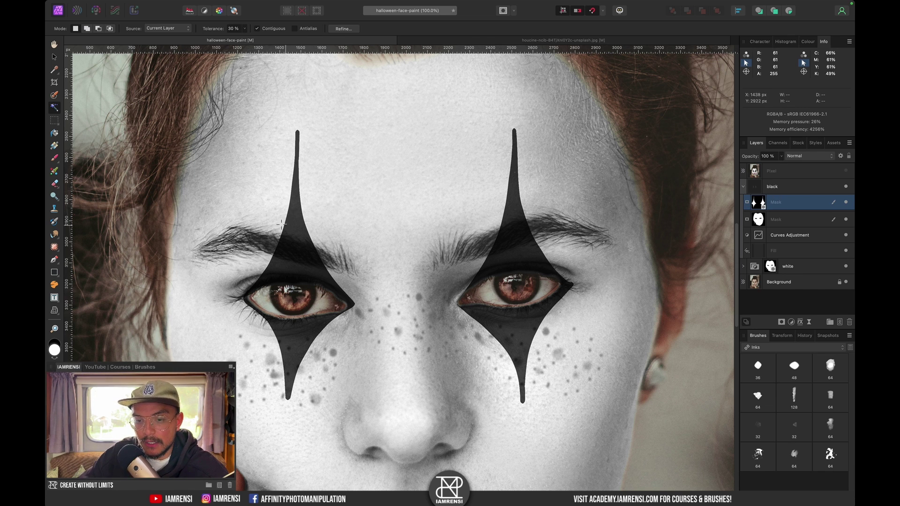
key(b)
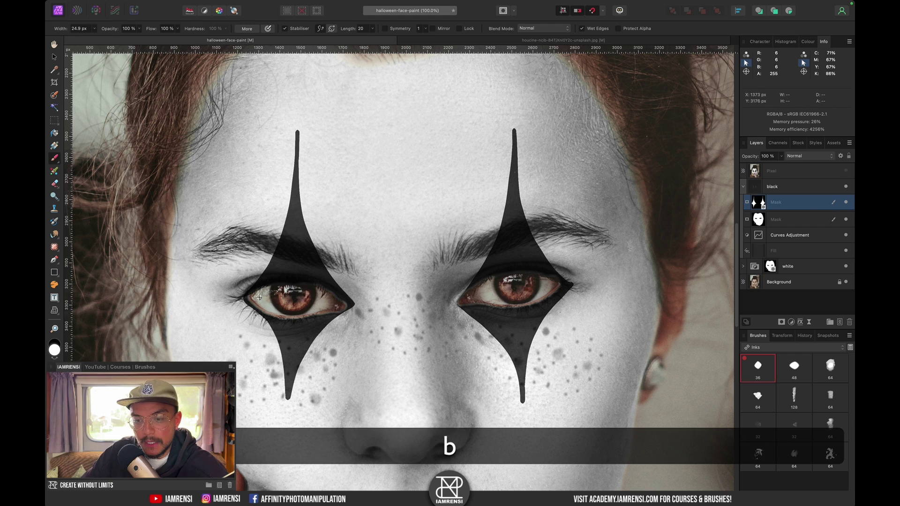
drag(275, 302, 291, 238)
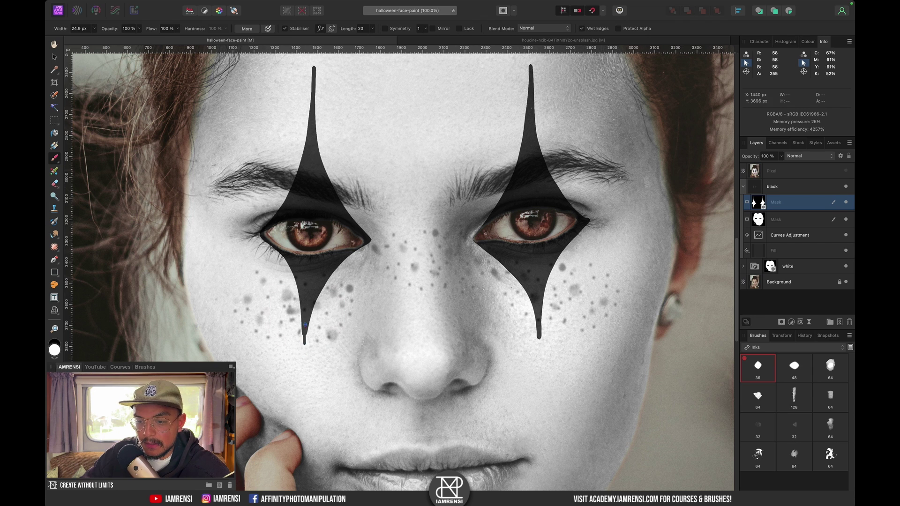
drag(305, 351, 307, 323)
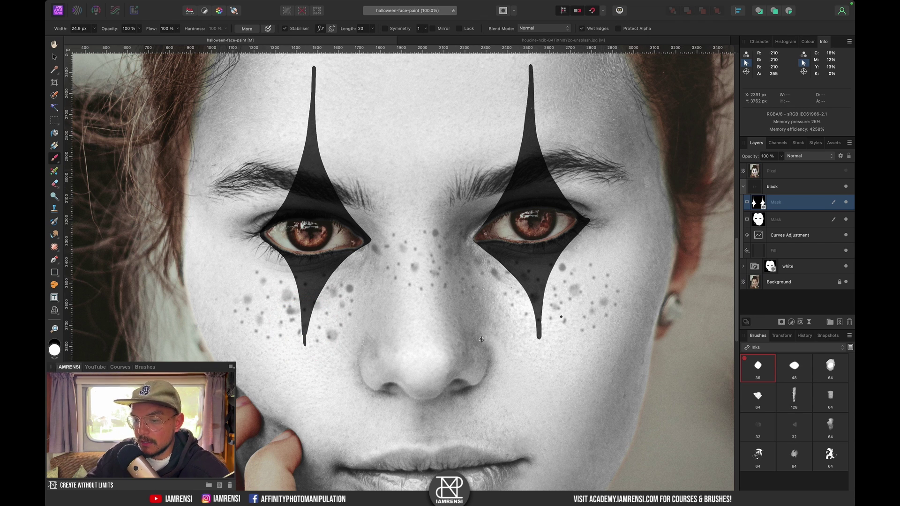
Undo the last stroke at the diamond tip under her right eye, and collapse and select the black group.
key(super+z)
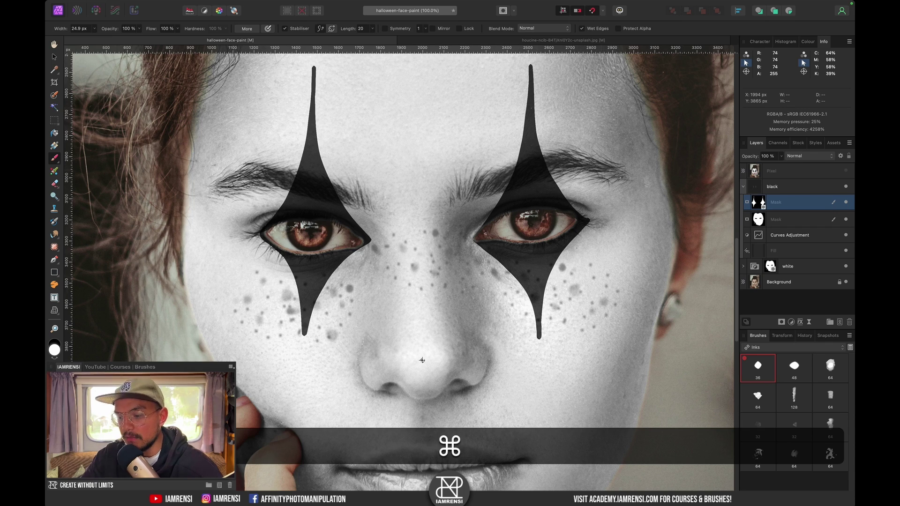
key(super+minus)
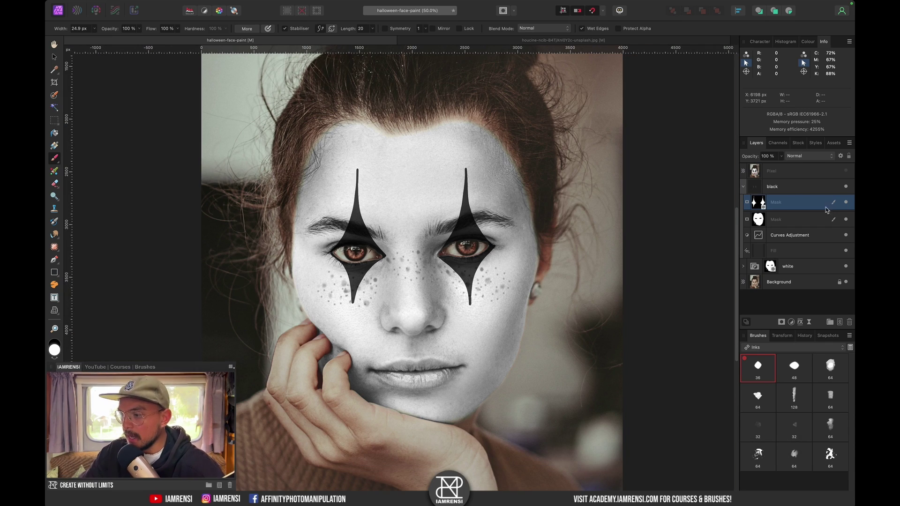
click(743, 187)
click(791, 187)
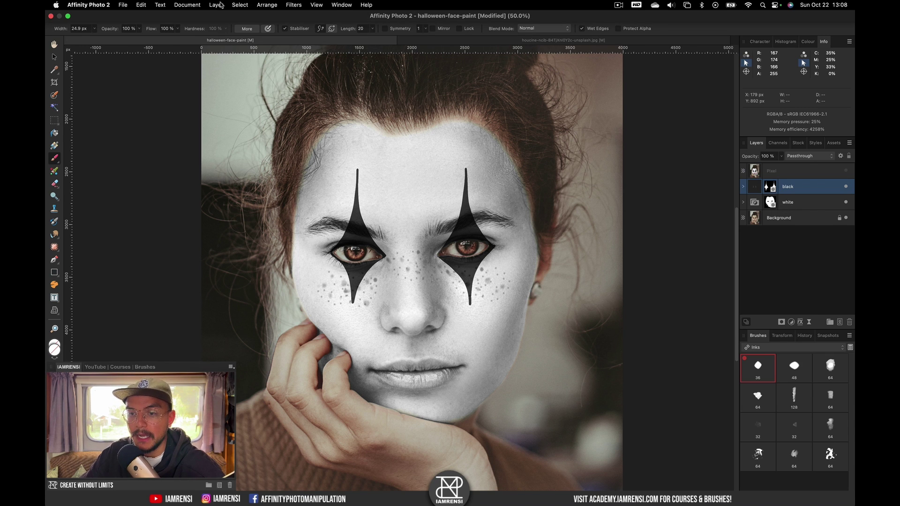
Add a fill layer above the black group, coloured dark red (H 0, S 100, L 30) and blended with Multiply.
click(220, 5)
click(253, 86)
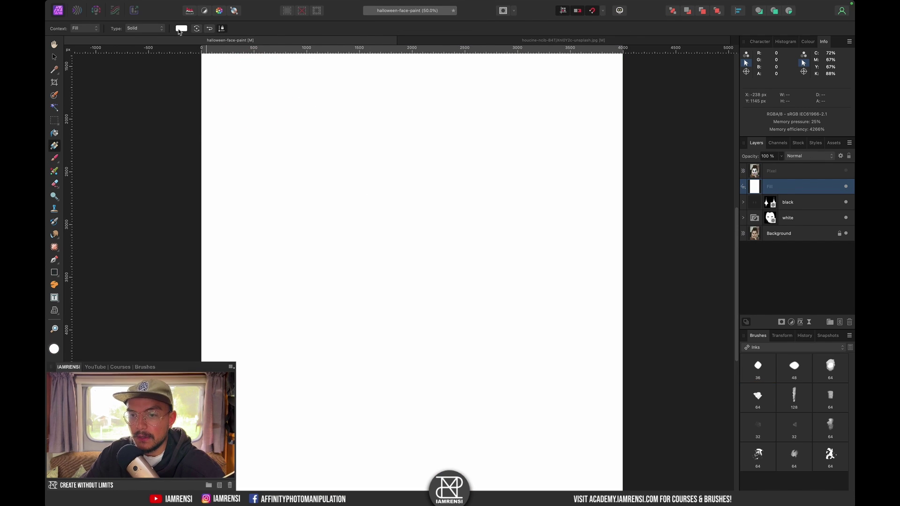
click(181, 28)
drag(251, 97, 243, 84)
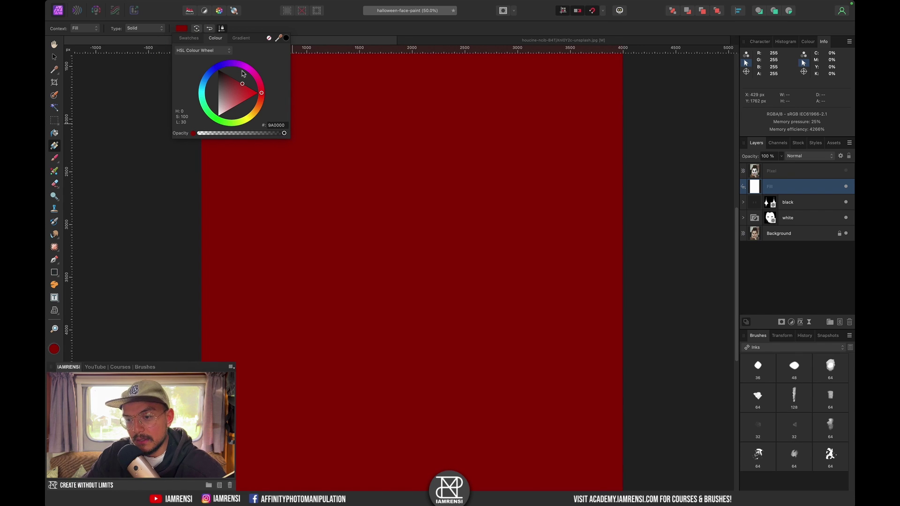
click(411, 21)
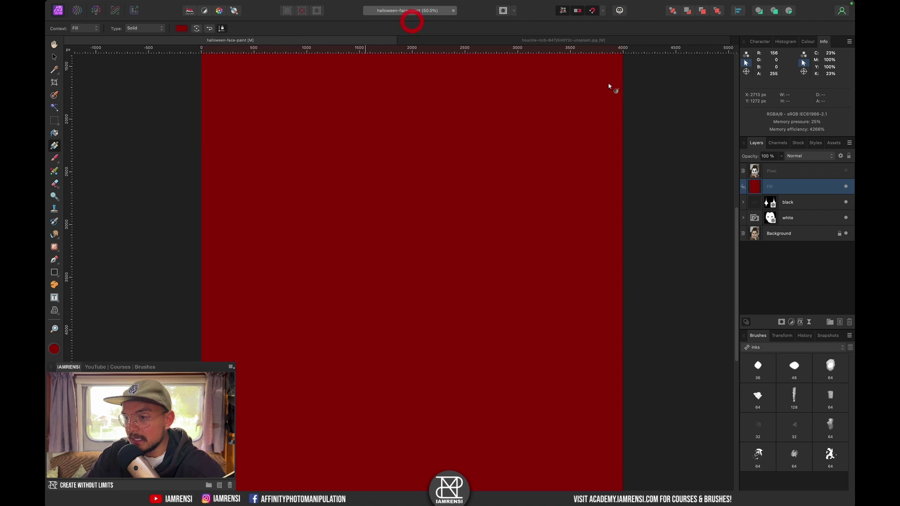
click(820, 160)
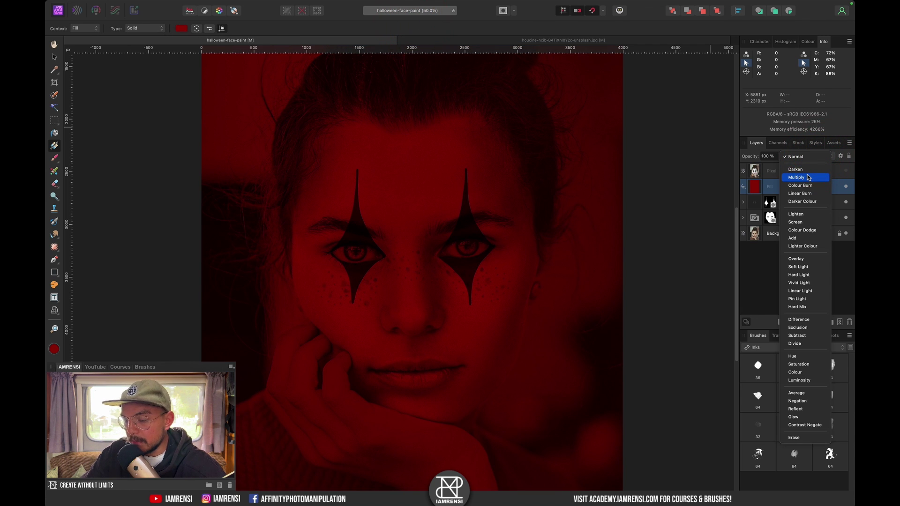
click(808, 178)
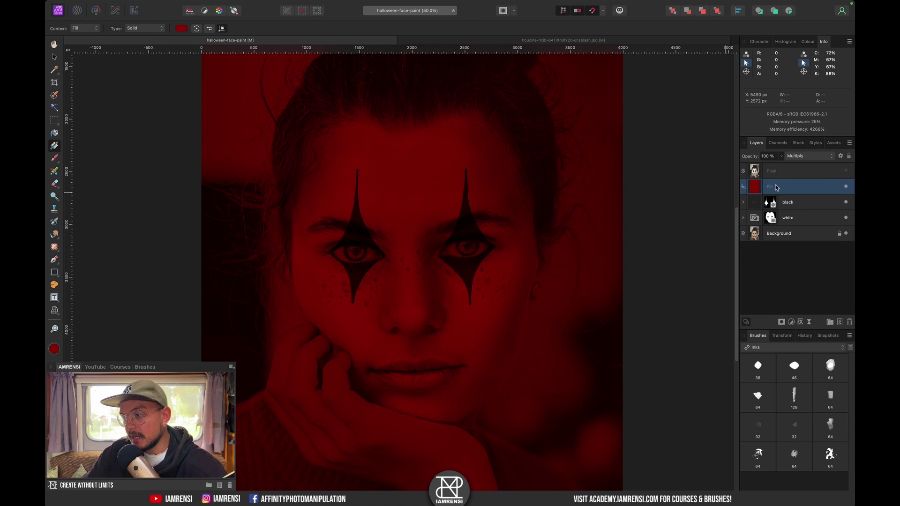
Duplicate the white group's face mask and apply the copy to the red Fill layer.
click(774, 223)
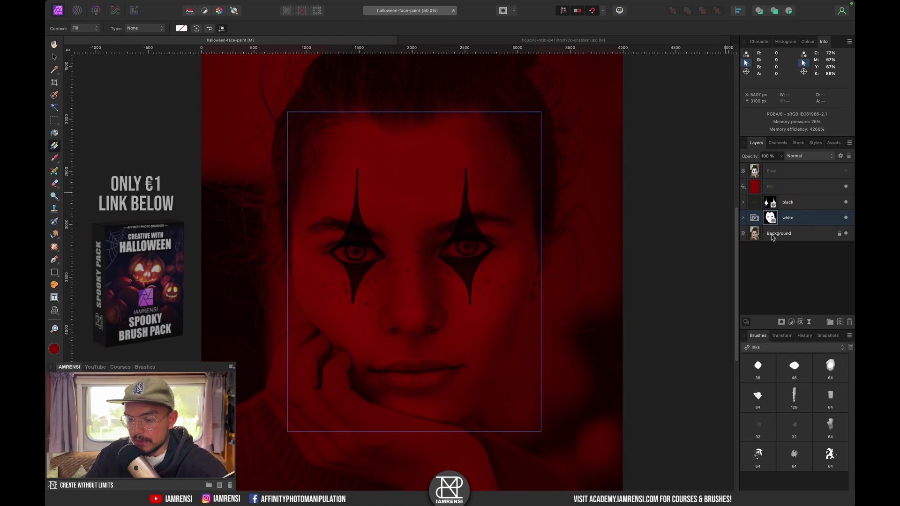
key(super+j)
click(774, 188)
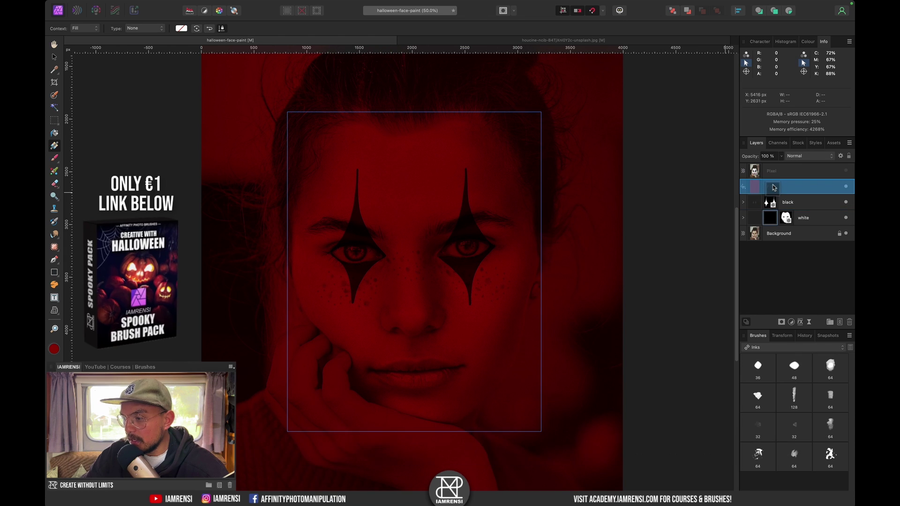
drag(773, 188, 771, 183)
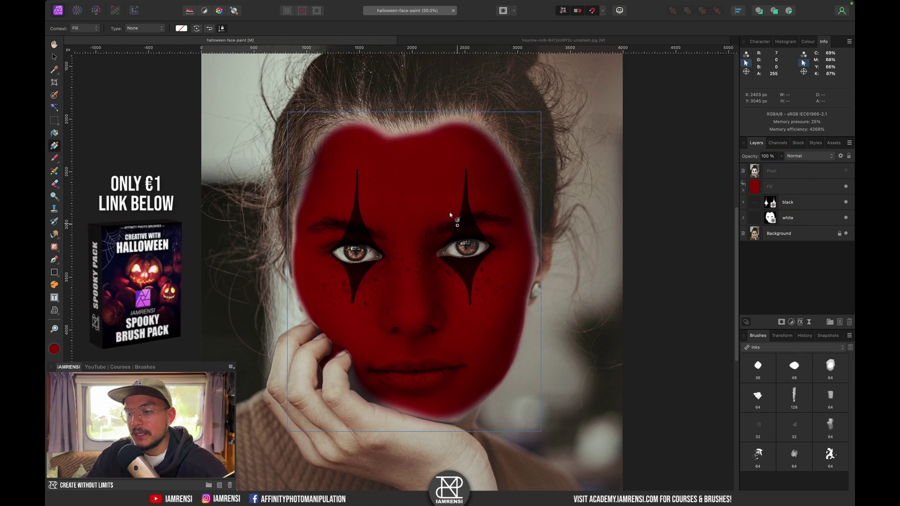
Expand the black group and examine the red-tinted face with the Fill layer toggled off and on.
scroll(395, 234, up, 5)
scroll(396, 234, down, 5)
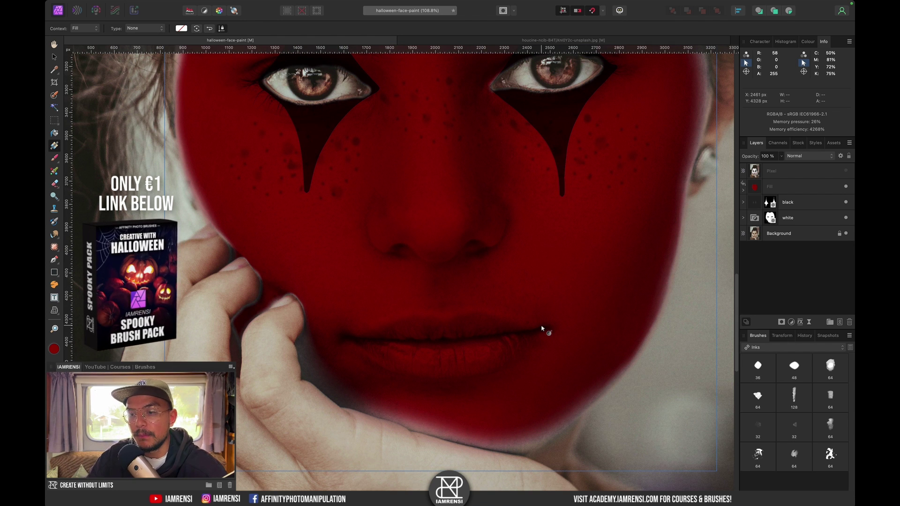
click(743, 202)
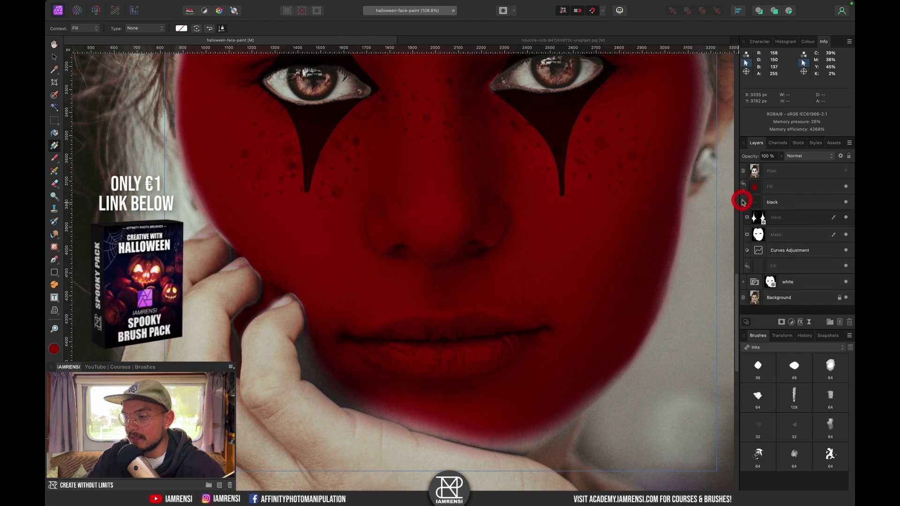
click(846, 186)
click(846, 186)
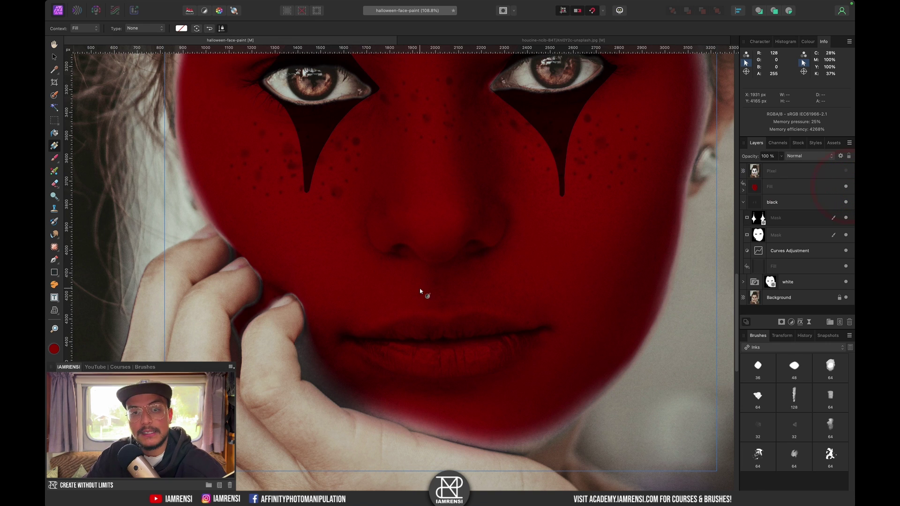
scroll(693, 175, up, 3)
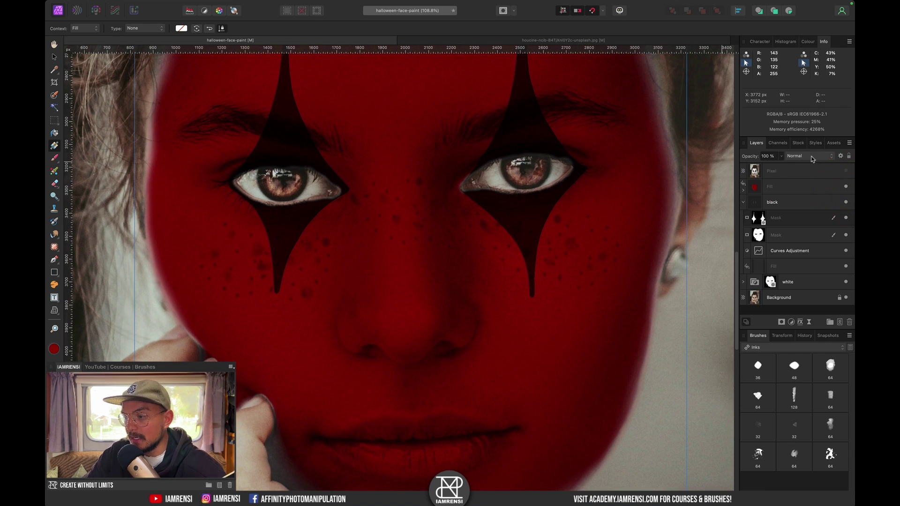
Expand the red Fill layer and add an empty mask to it above the copied face mask.
click(773, 187)
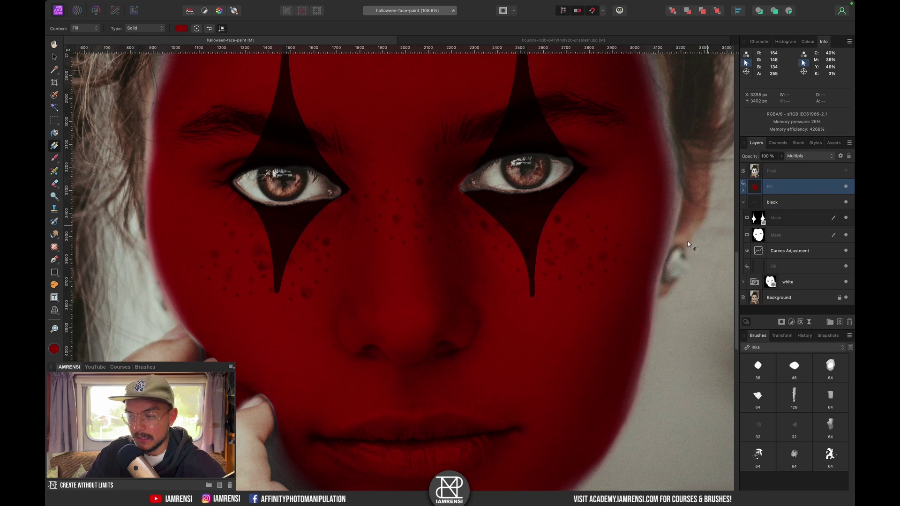
click(743, 190)
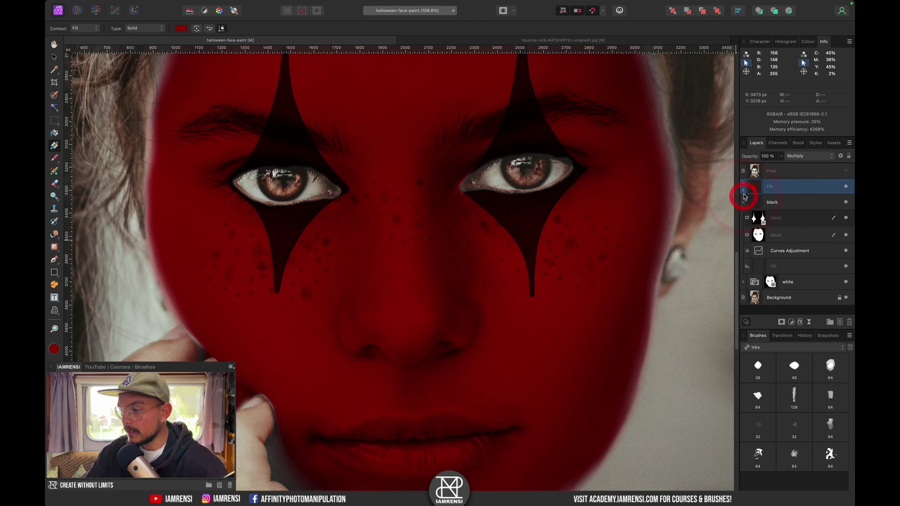
click(744, 191)
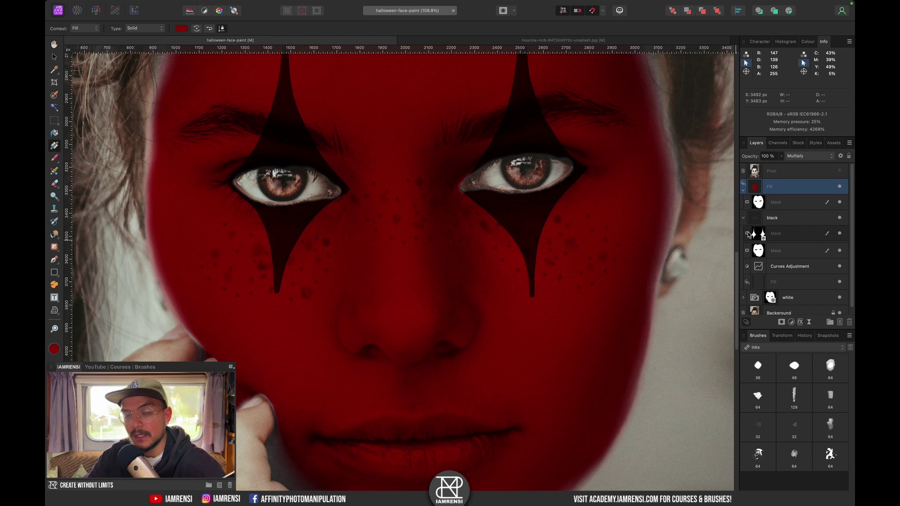
alt+click(782, 323)
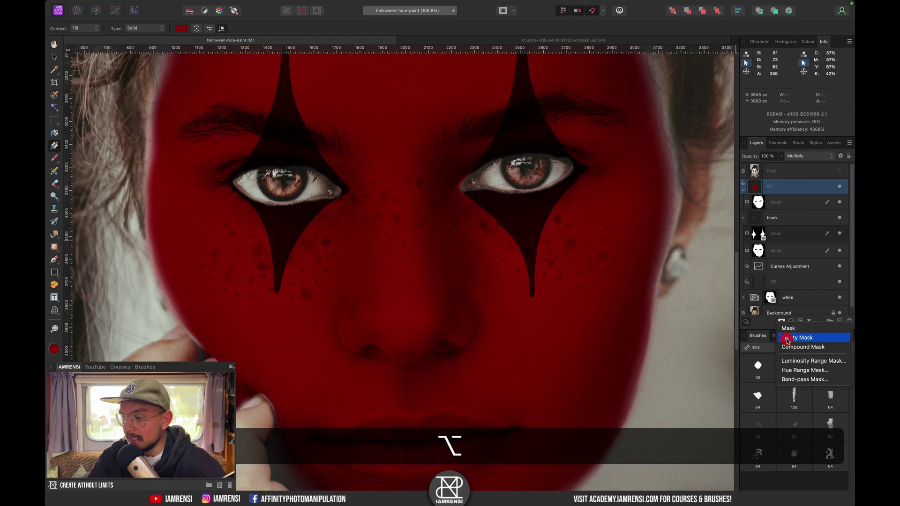
click(788, 338)
Dab the 24.9 px Paint Brush at her right mouth corner on the empty mask, and reset the brush colours to white and black.
scroll(453, 370, down, 5)
scroll(453, 371, left, 2)
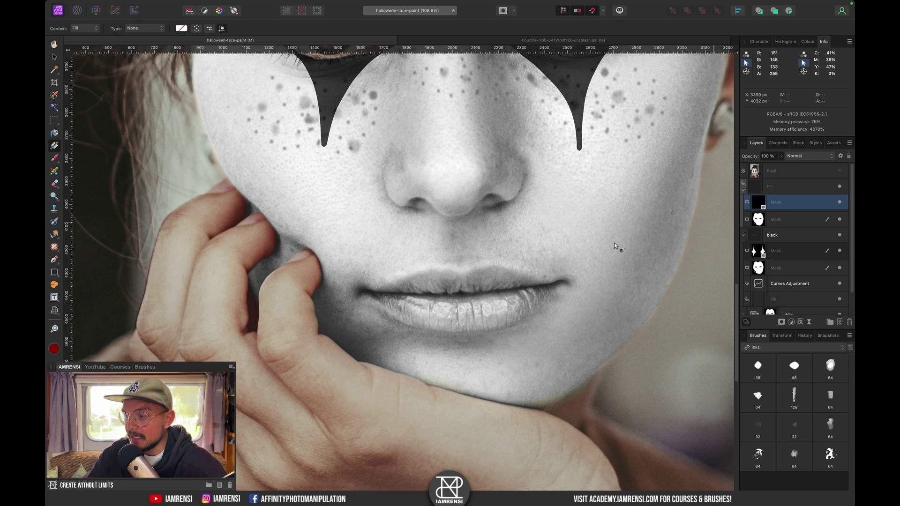
key(b)
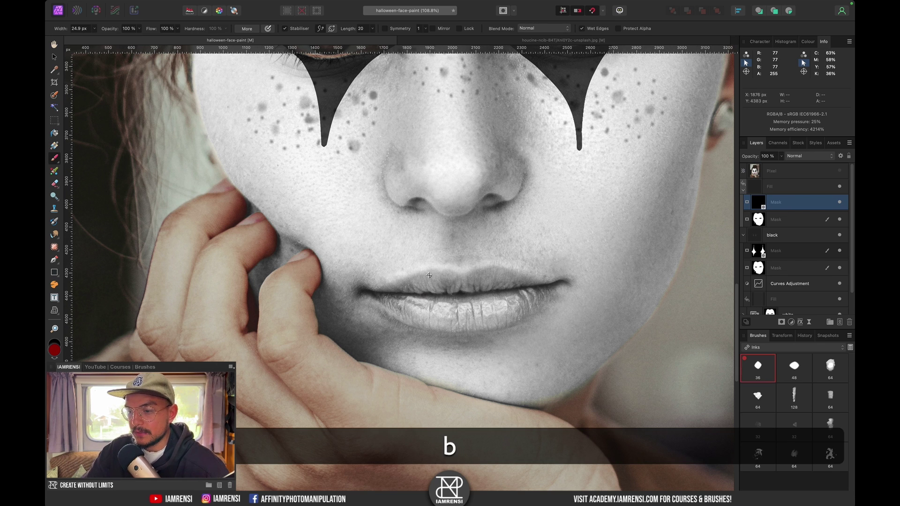
scroll(406, 285, up, 3)
drag(334, 292, 339, 283)
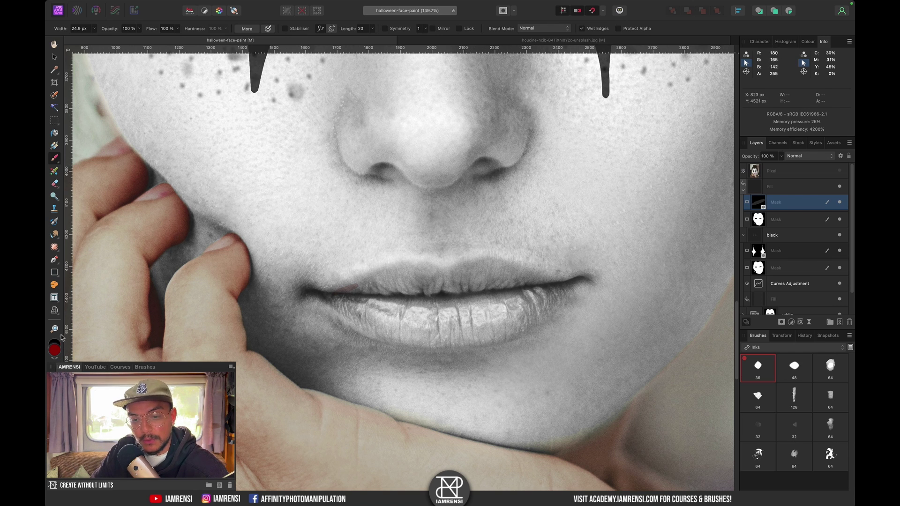
key(d)
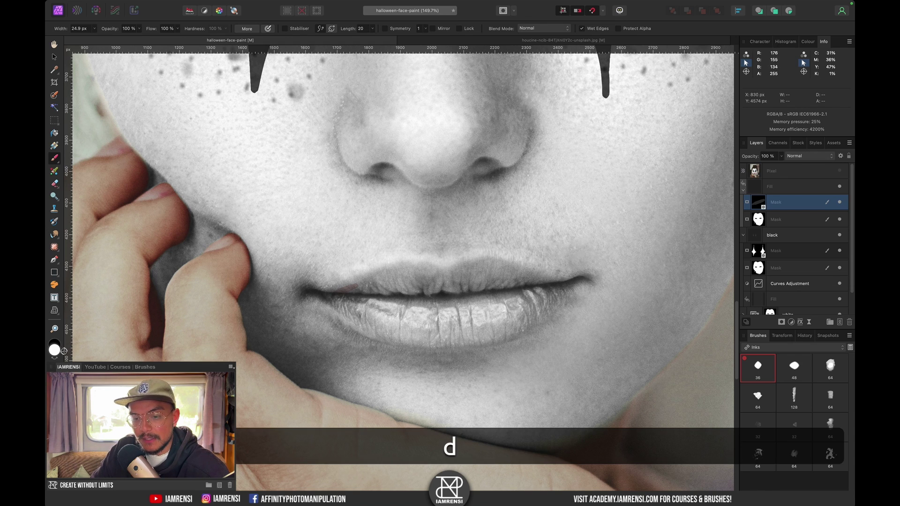
mouse_move(354, 292)
mouse_down()
mouse_move(417, 271)
mouse_move(492, 301)
mouse_move(487, 276)
mouse_move(434, 293)
mouse_up()
key(super+z)
drag(326, 296, 438, 268)
key(super+z)
Outline her upper and lower lips in white on the red fill's mask, with the brush Stabiliser turned on.
mouse_move(328, 296)
mouse_down()
mouse_move(406, 263)
mouse_move(461, 269)
mouse_move(452, 273)
mouse_move(508, 266)
mouse_up()
click(284, 28)
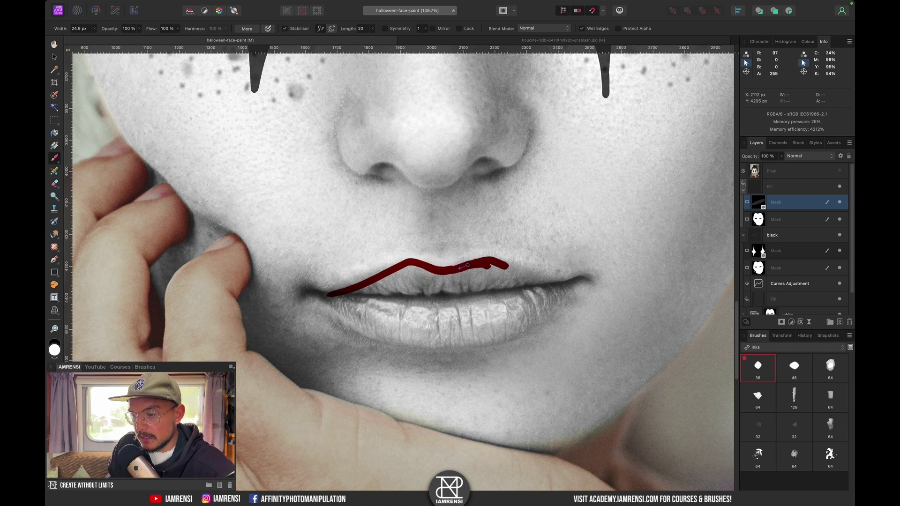
scroll(465, 266, right, 5)
drag(396, 250, 478, 269)
mouse_move(223, 284)
mouse_down()
mouse_move(320, 334)
mouse_move(478, 270)
mouse_move(254, 304)
mouse_move(287, 320)
mouse_up()
Flood-select the area inside the lip outline on the mask and grow the selection by 5 px.
key(space)
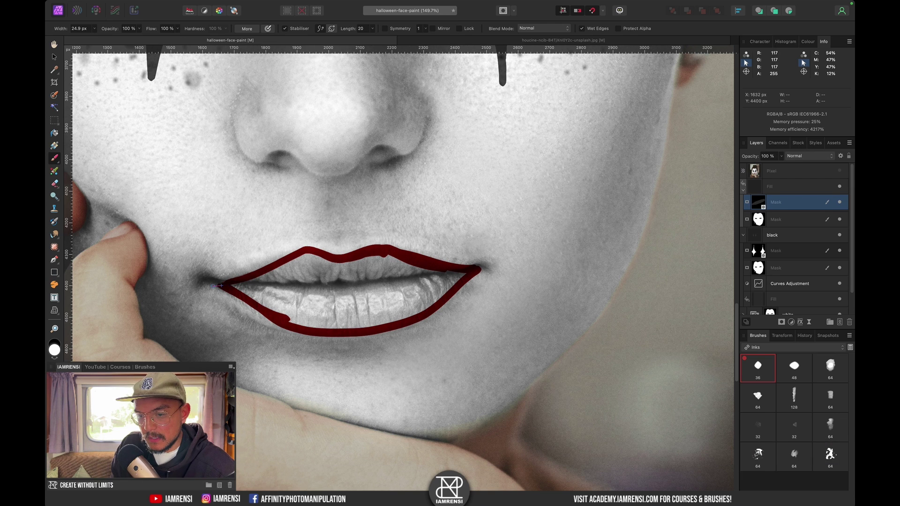
key(space)
drag(403, 284, 454, 276)
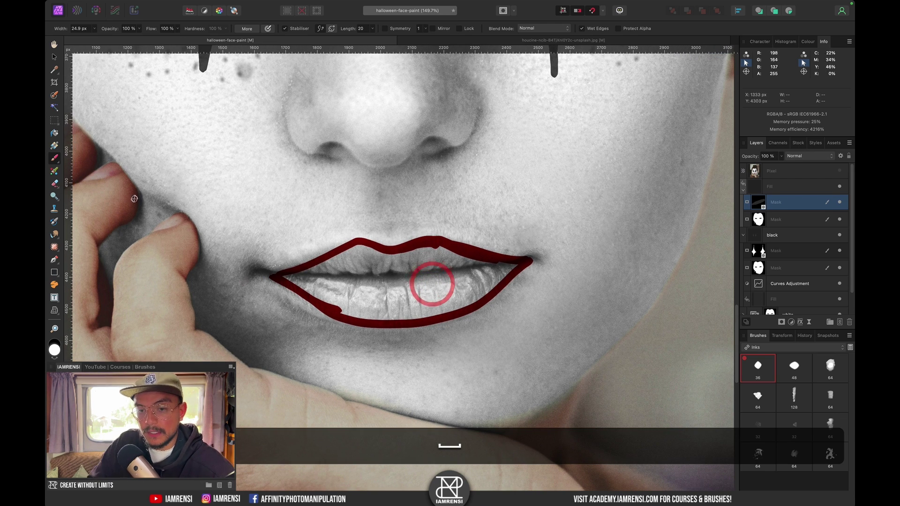
click(54, 107)
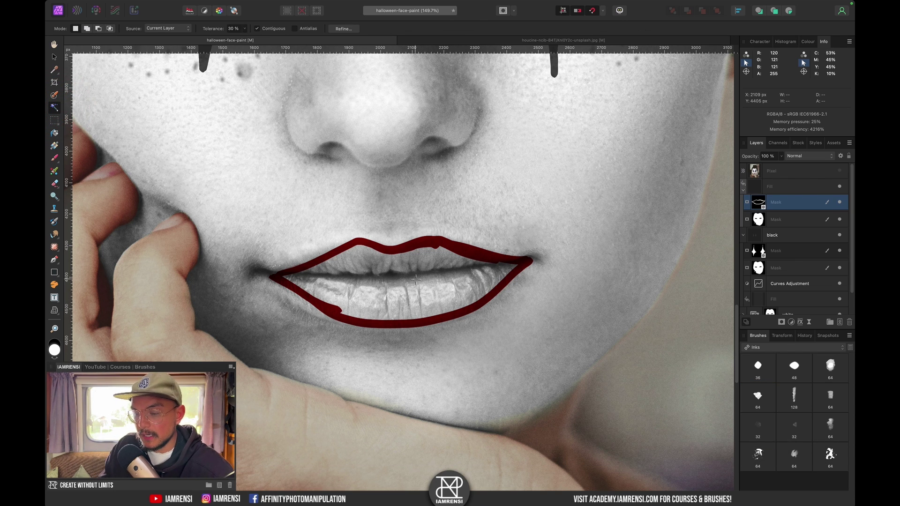
key(super+b)
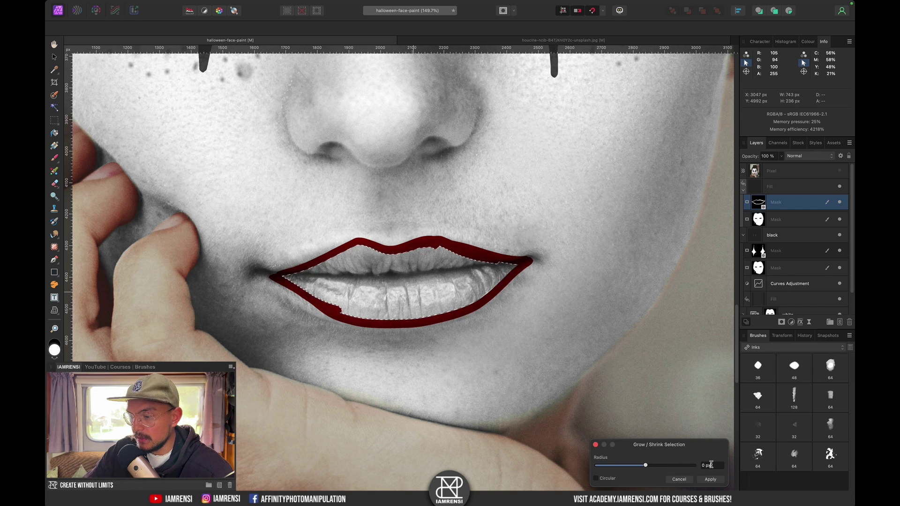
text(5)
key(BackSpace)
key(Return)
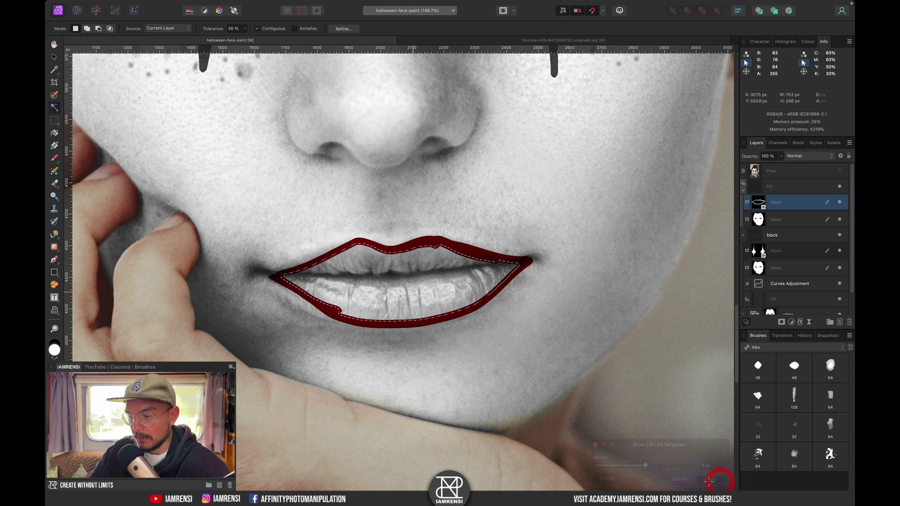
Fill the selected lips on the mask with the white primary colour at 100% opacity, and deselect.
key(shift+F5)
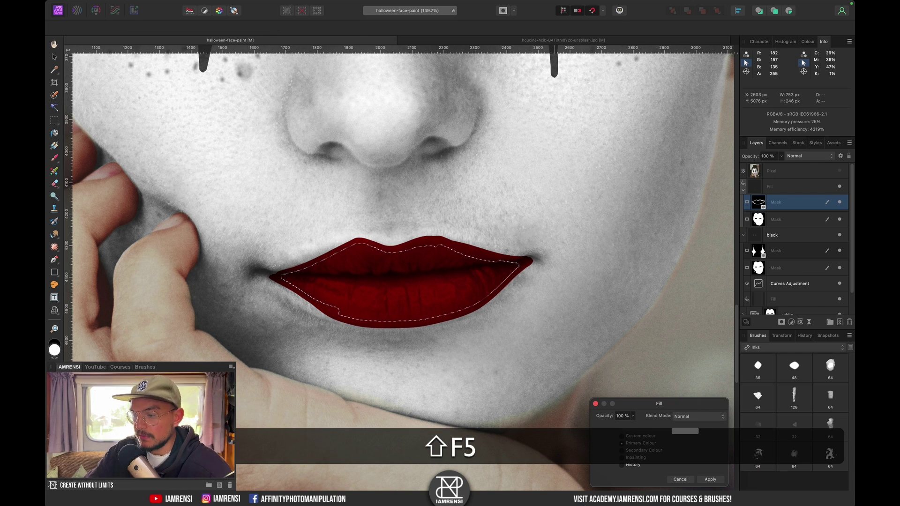
click(710, 479)
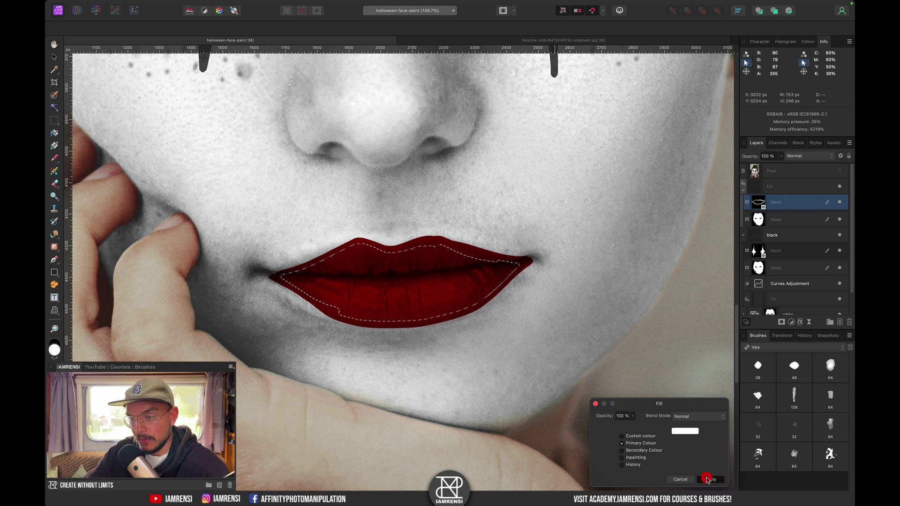
key(super+d)
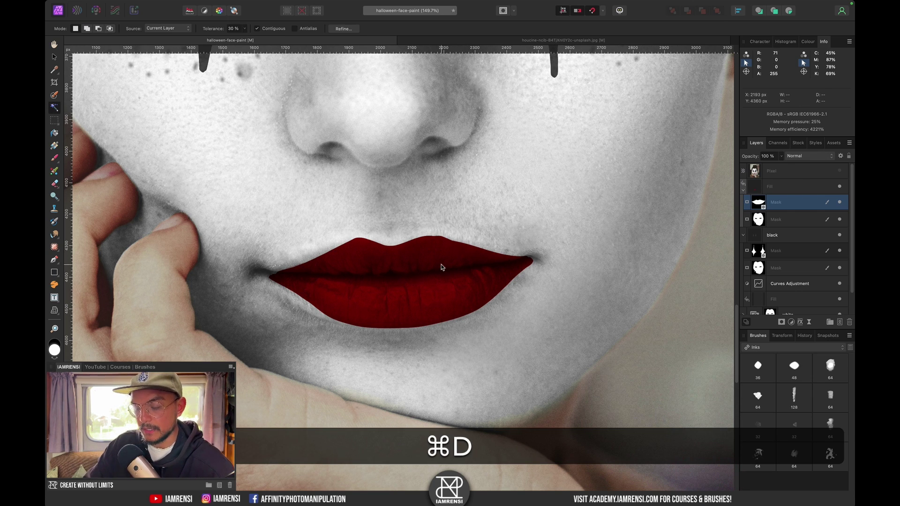
Paint a thin curved smile line with the Paint Brush joining her left mouth corner to a point higher on the cheek.
scroll(441, 267, up, 5)
scroll(441, 267, down, 3)
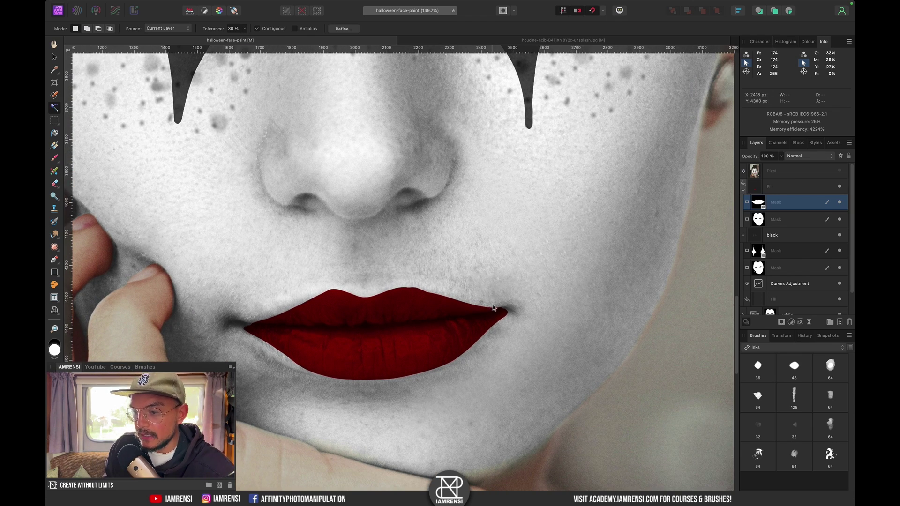
key(b)
drag(573, 275, 482, 322)
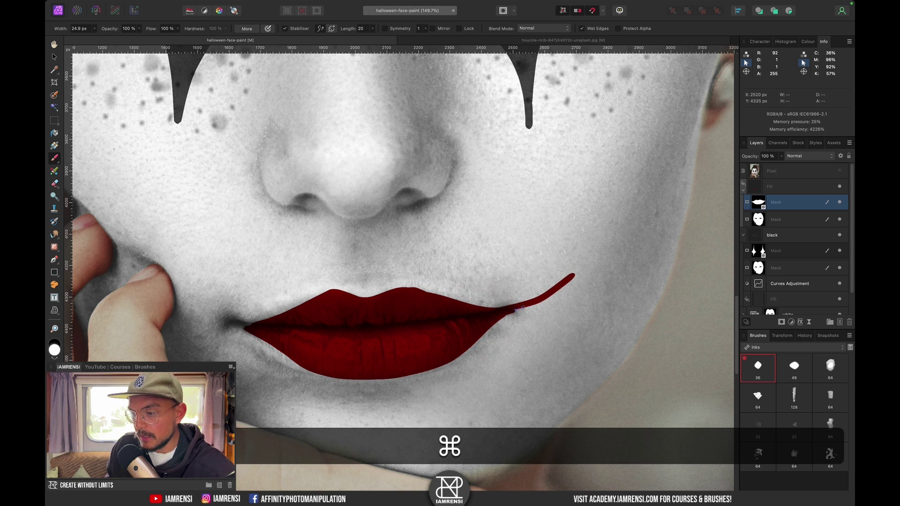
Paint a matching curved smile line from her right mouth corner up towards her fingers, undoing a stroke along the way.
scroll(401, 315, left, 6)
key(super+z)
drag(403, 293, 321, 270)
drag(367, 289, 319, 267)
key(space)
drag(390, 267, 298, 358)
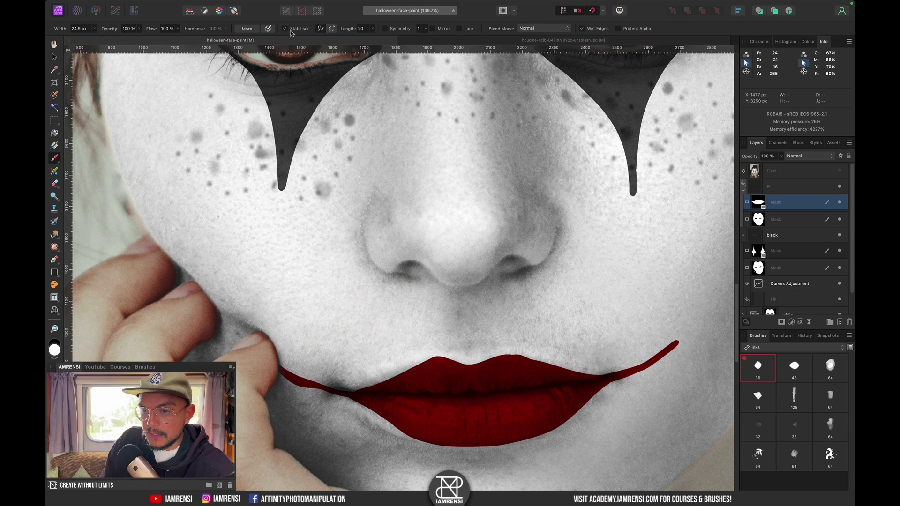
Paint a closed circular outline on the lip mask beneath each black eye diamond with the stabilised Paint Brush, undoing the first stroke.
click(285, 29)
click(277, 211)
key(super+z)
mouse_move(280, 205)
mouse_down()
mouse_move(253, 225)
mouse_move(277, 257)
mouse_move(312, 225)
mouse_move(287, 200)
mouse_move(257, 215)
mouse_move(269, 238)
mouse_move(206, 219)
mouse_up()
key(space)
click(524, 241)
mouse_move(570, 222)
mouse_down()
mouse_move(557, 225)
mouse_move(546, 269)
mouse_move(596, 256)
mouse_move(573, 221)
mouse_up()
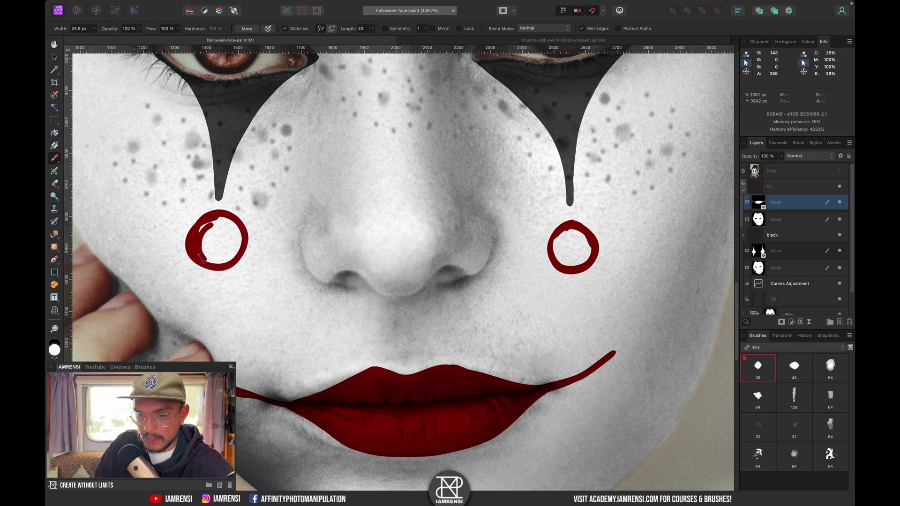
Flood-select the areas inside both cheek circle outlines on the mask.
key(w)
click(227, 243)
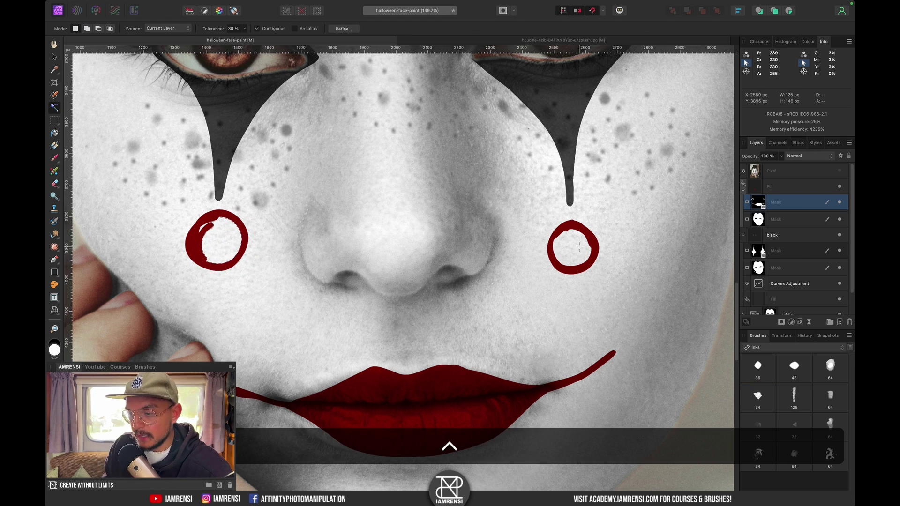
scroll(172, 218, up, 5)
Grow the selection inside the two cheek circles by 8 px.
key(ctrl+super+b)
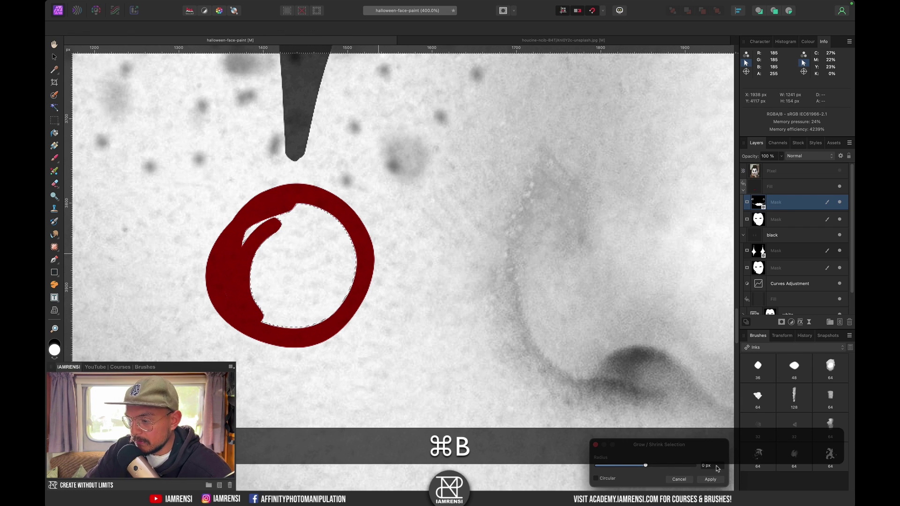
click(716, 465)
text(5)
key(Return)
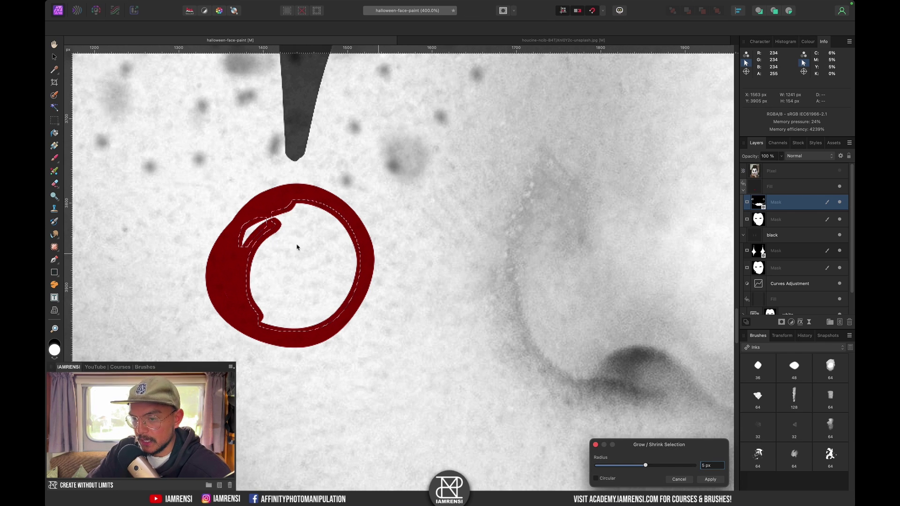
click(711, 466)
key(BackSpace)
text(7)
key(Return)
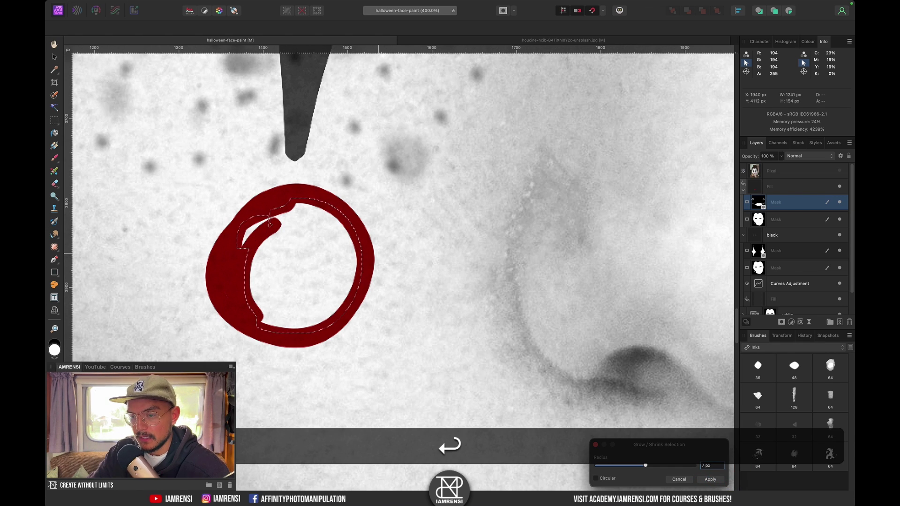
text(8)
key(Return)
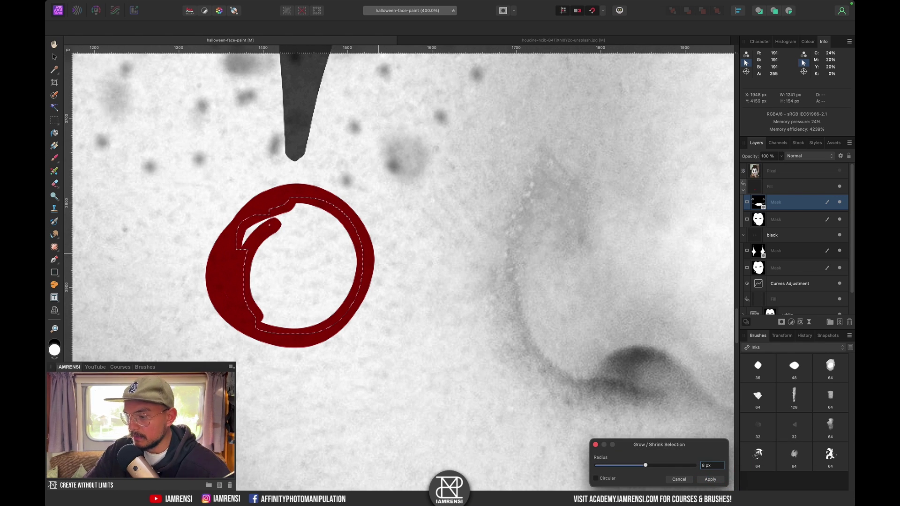
click(710, 478)
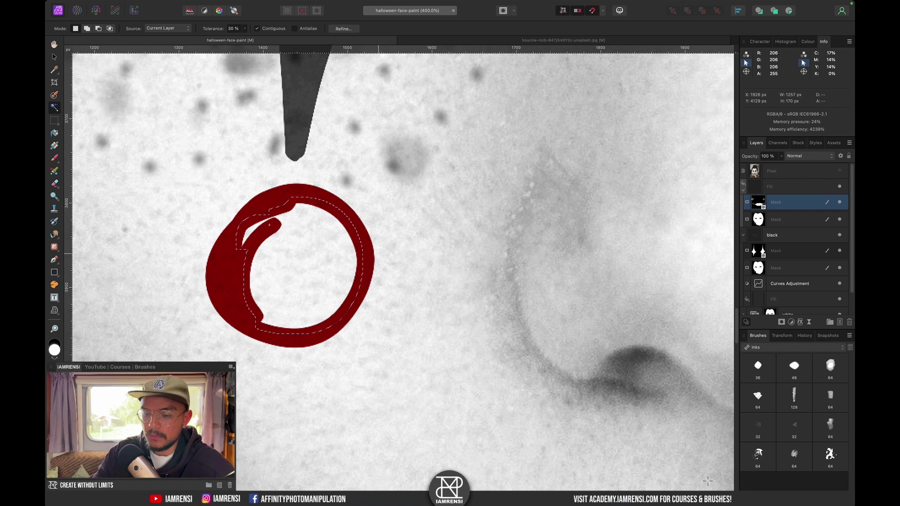
Fill the selected cheek circles on the mask with the white primary colour at 100% opacity, and deselect.
key(shift+F5)
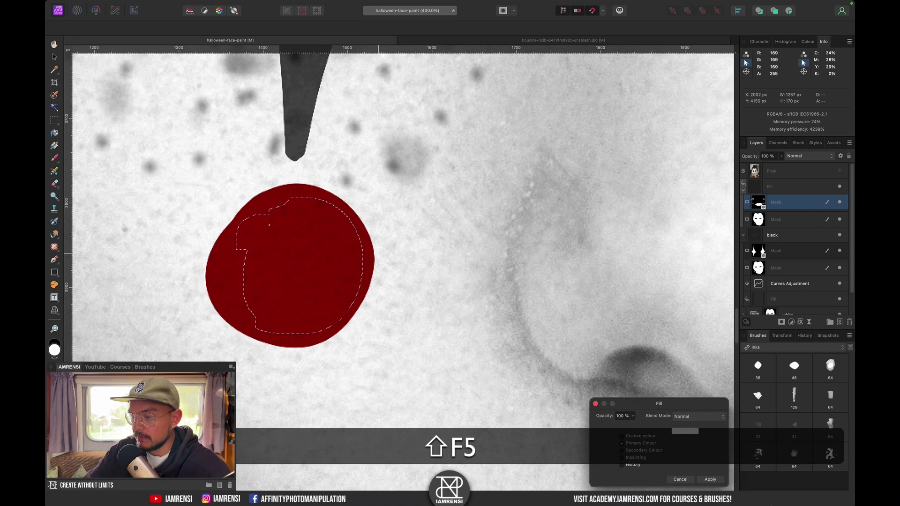
click(700, 480)
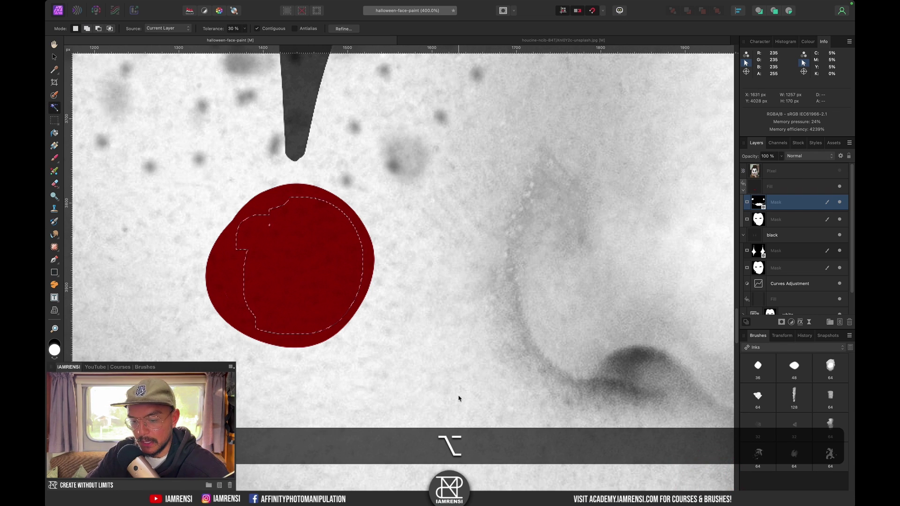
key(alt+super+d)
key(super+0)
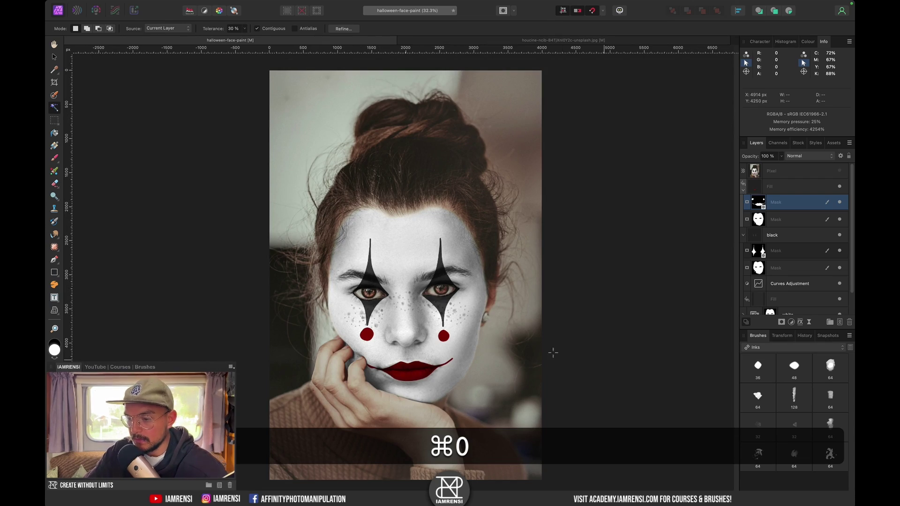
scroll(379, 333, up, 5)
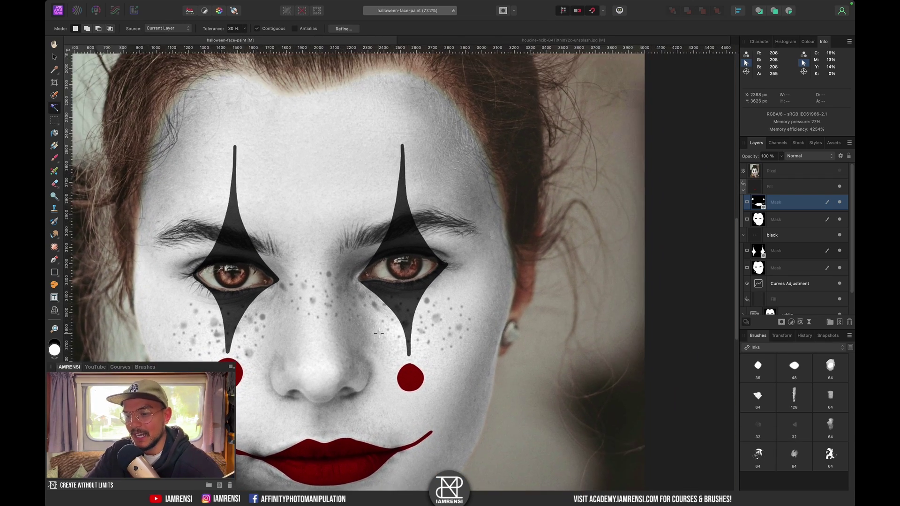
key(super+0)
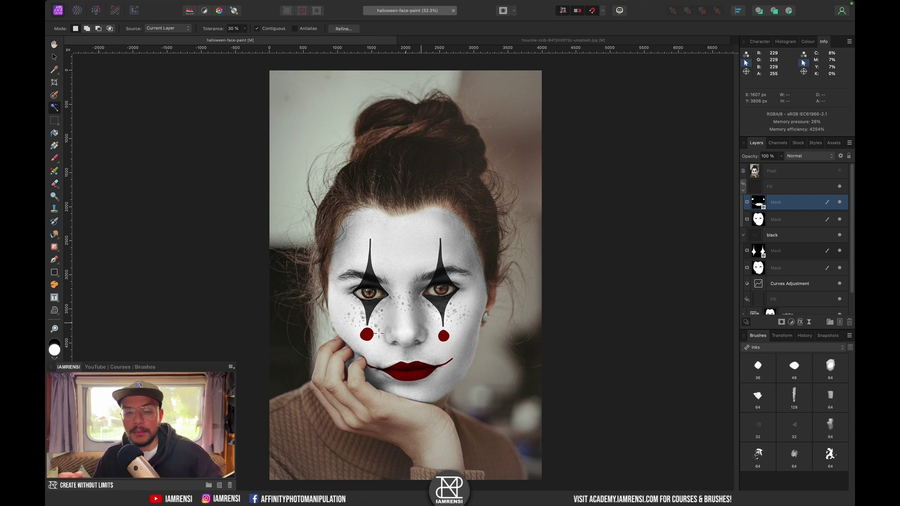